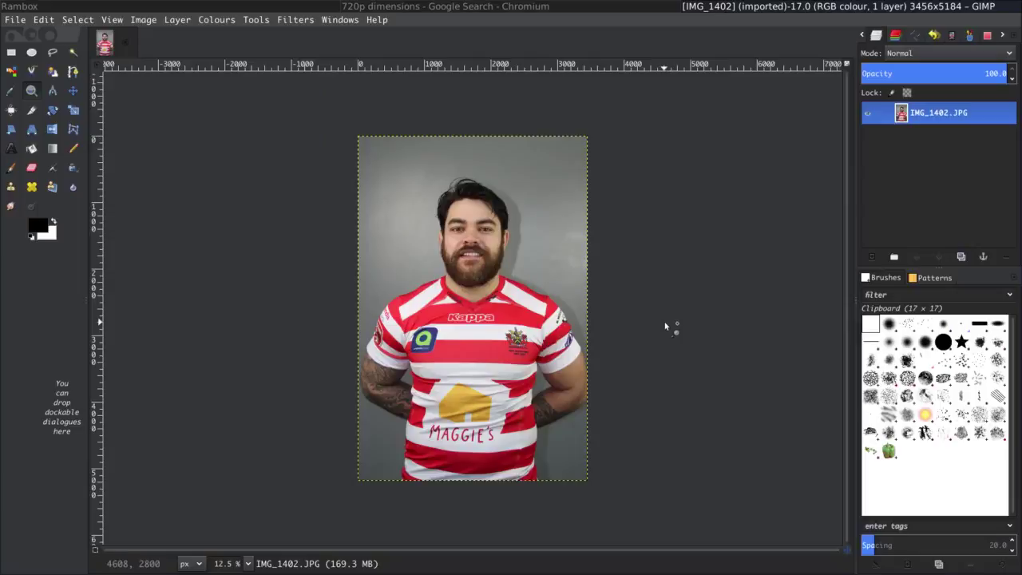
Step: Zoom in on the portrait and duplicate the IMG_1402.JPG layer
click(666, 326)
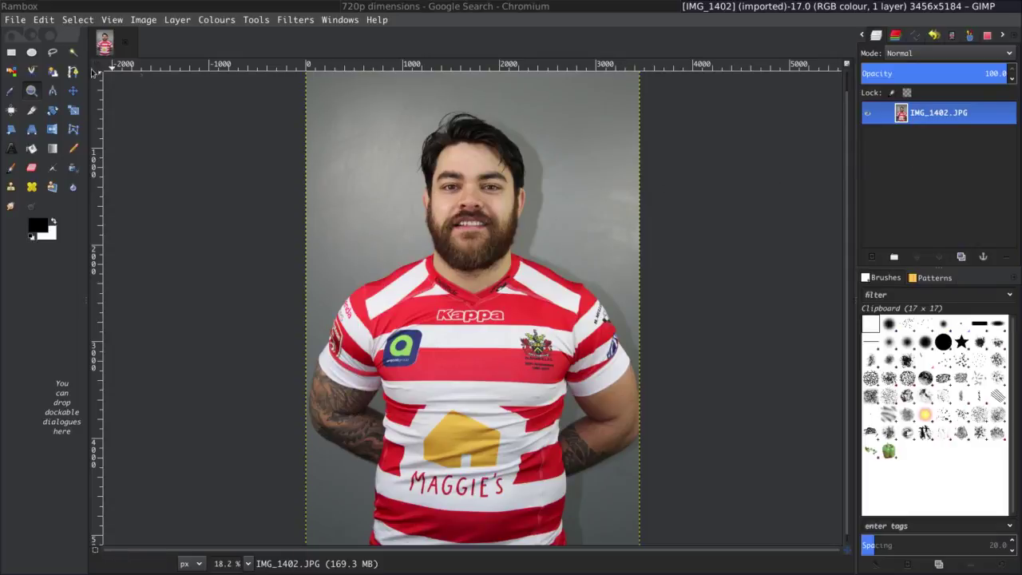
right_click(985, 118)
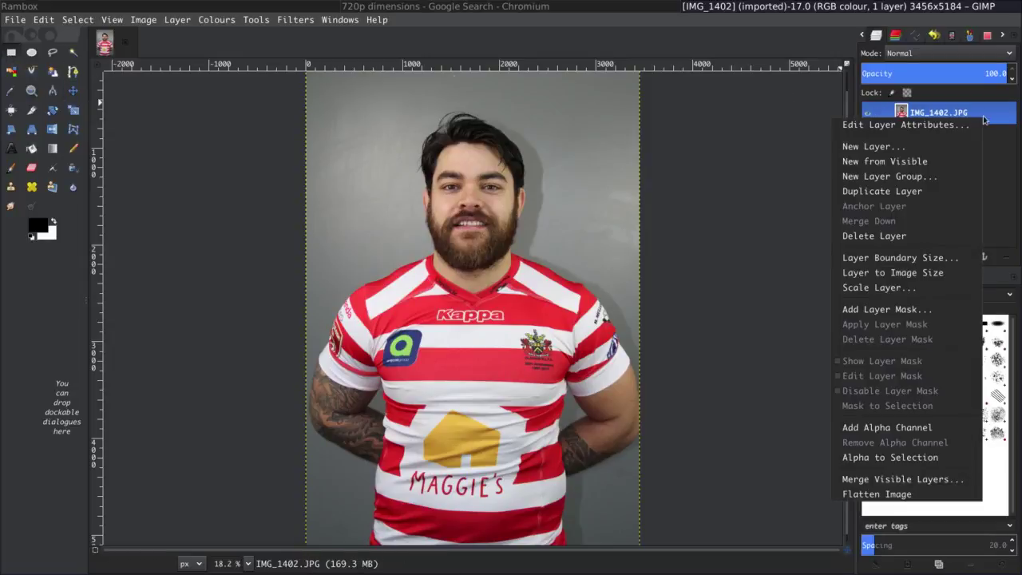
click(892, 191)
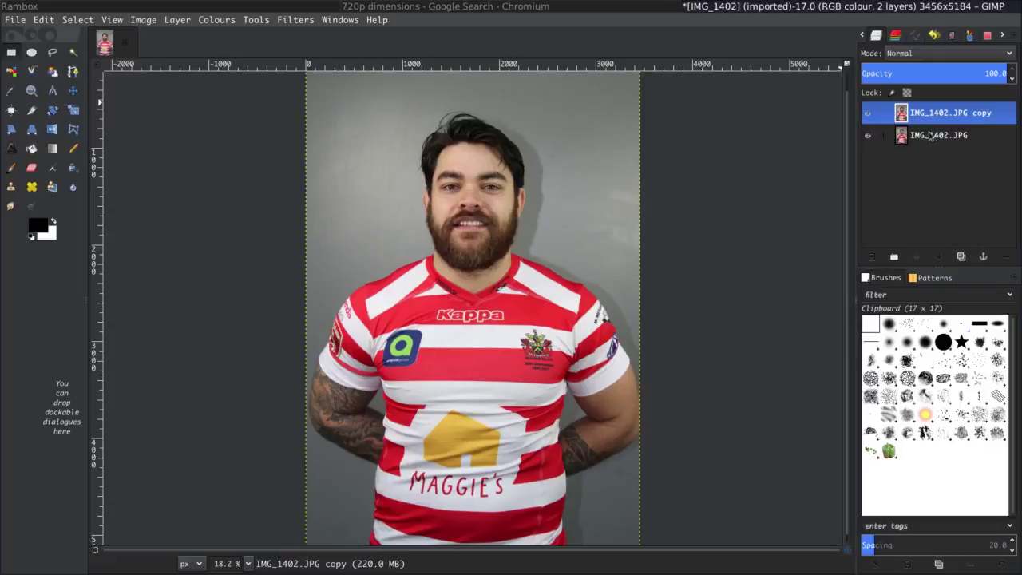
Step: Desaturate the duplicated layer with the shade of grey based on Luminosity
click(216, 19)
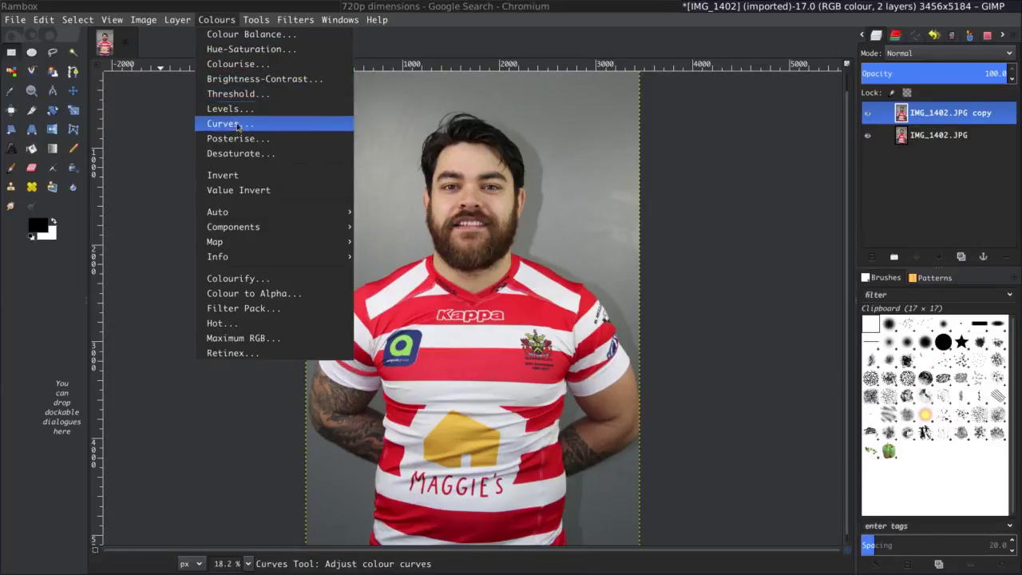
click(239, 153)
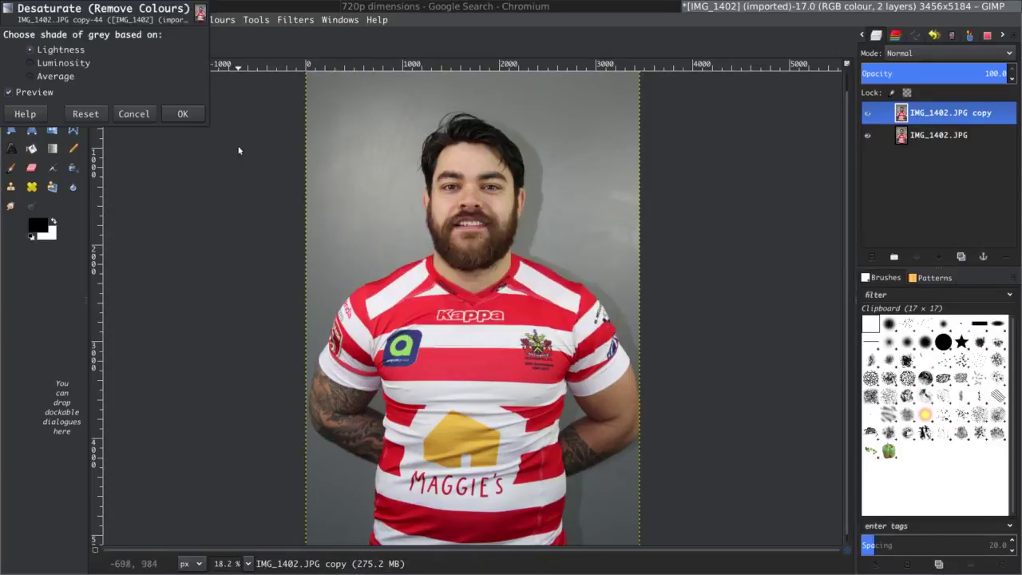
click(50, 67)
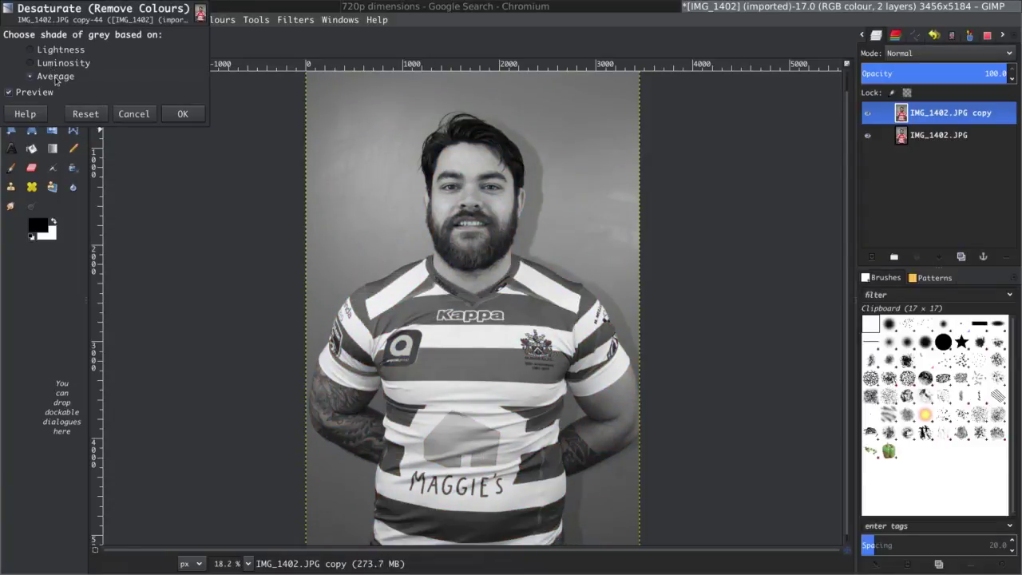
click(59, 67)
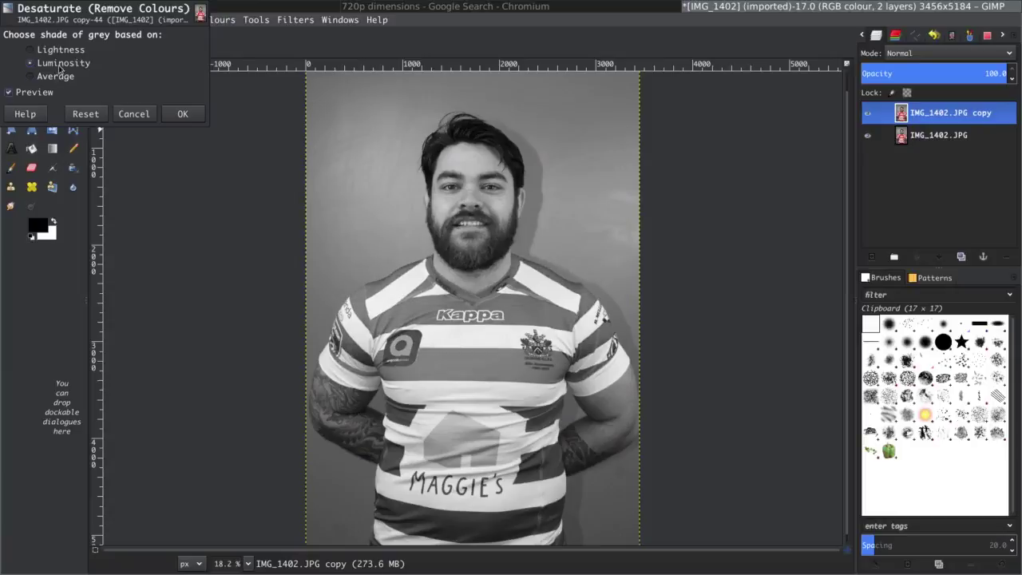
click(183, 113)
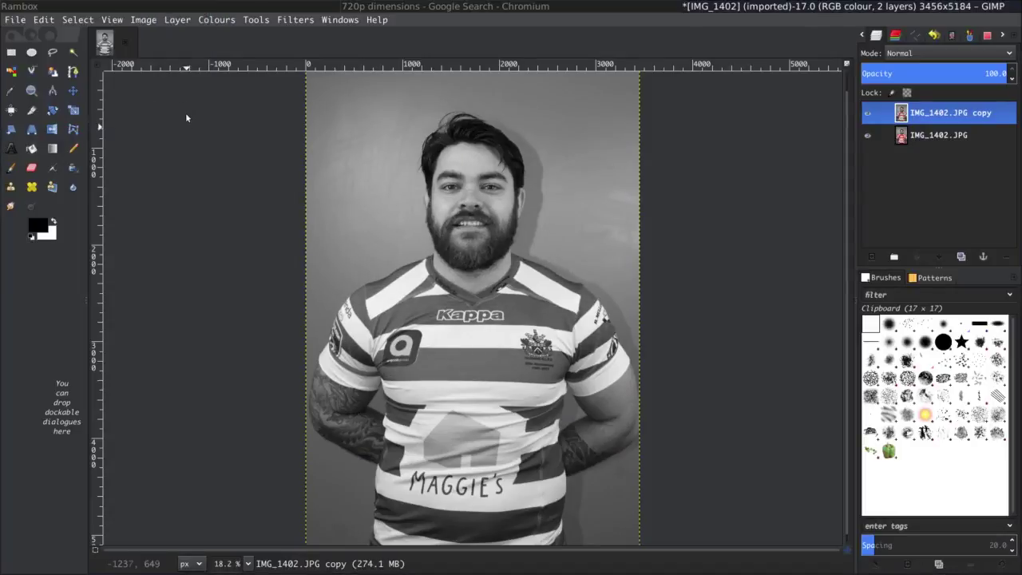
Step: Boost the copy's contrast with an S-shaped Value curve, lowering the shadows and raising the midtones to about x 125, y 204
click(222, 19)
click(231, 124)
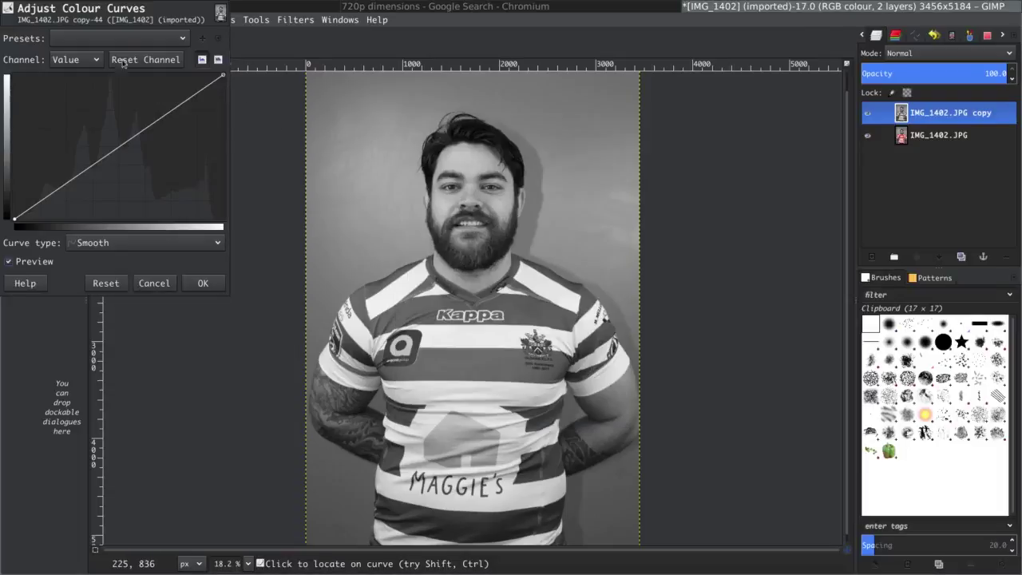
drag(125, 7, 177, 74)
drag(121, 250, 112, 267)
drag(164, 221, 168, 170)
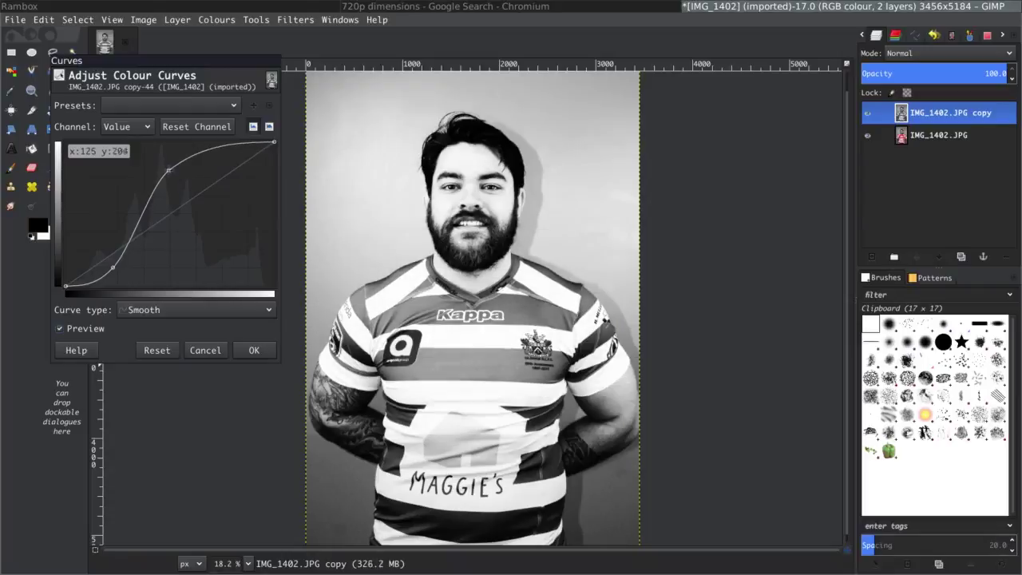
click(254, 349)
Step: Apply a Threshold to the copy, lowering the lower limit and setting the upper limit slightly below the maximum
click(215, 20)
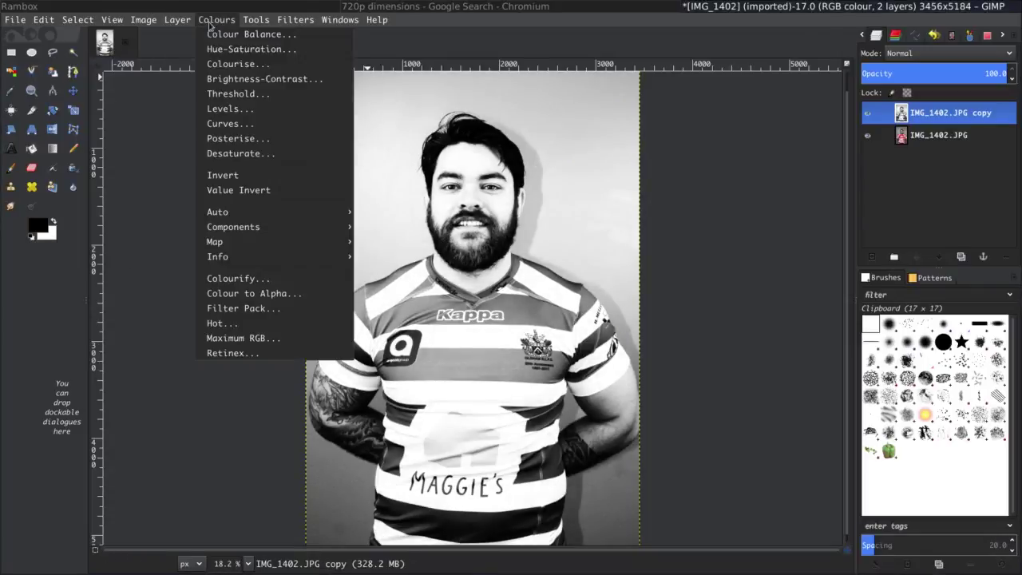
click(223, 94)
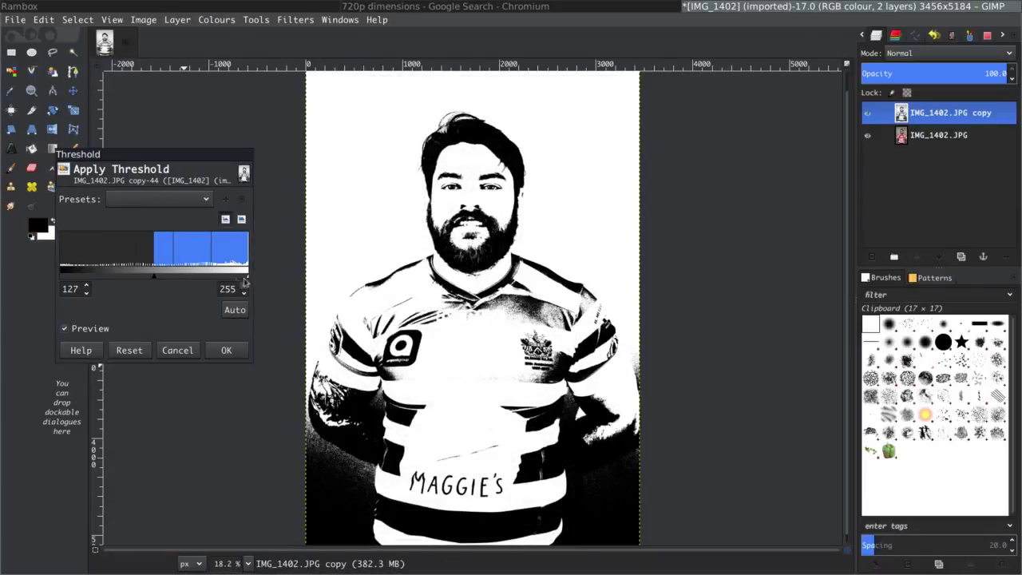
drag(250, 280, 227, 278)
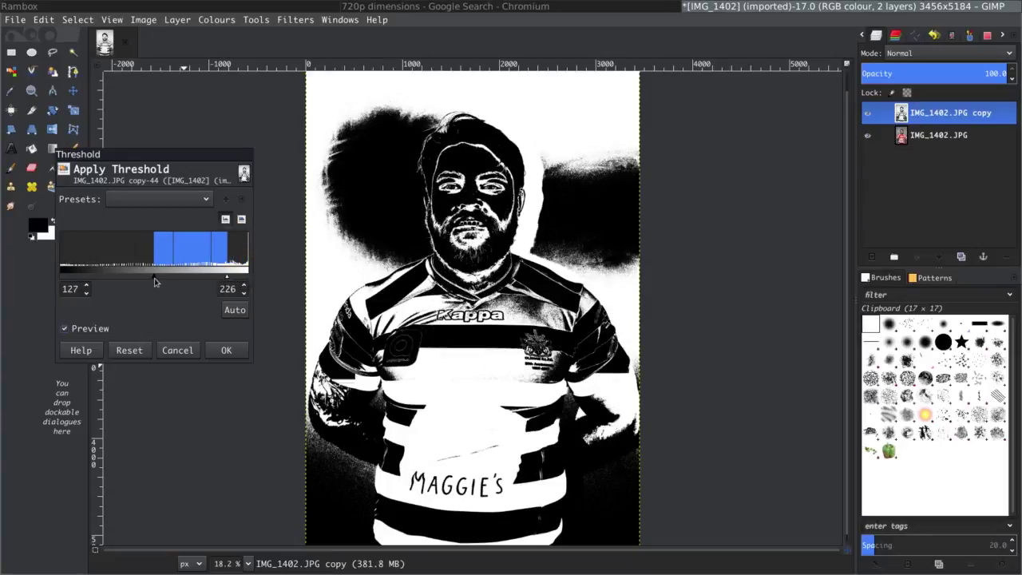
drag(154, 277, 101, 280)
drag(228, 278, 244, 282)
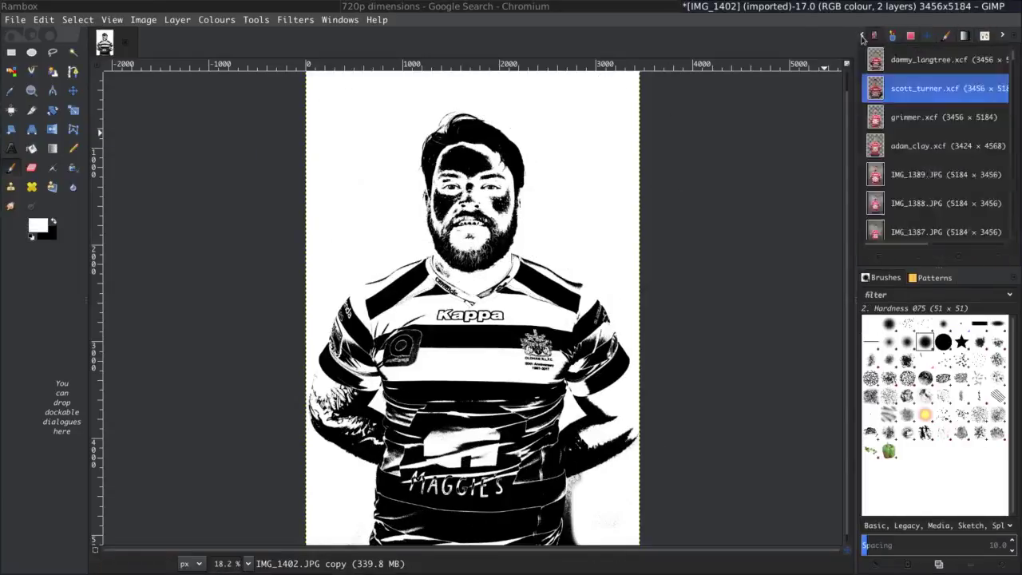
Step: Set the opacity of the thresholded copy layer to 0 so the colour photo can be traced
click(876, 35)
drag(1013, 78, 861, 75)
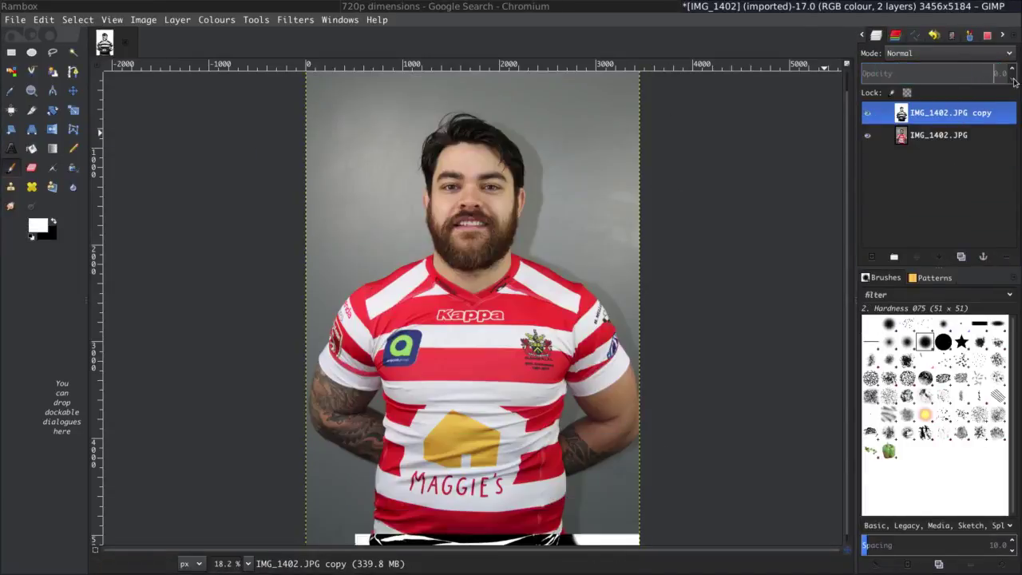
Step: Start a path at the neck and trace the image-left edge of the beard, ear and hair up to the crown
drag(365, 122, 483, 280)
key(b)
click(506, 462)
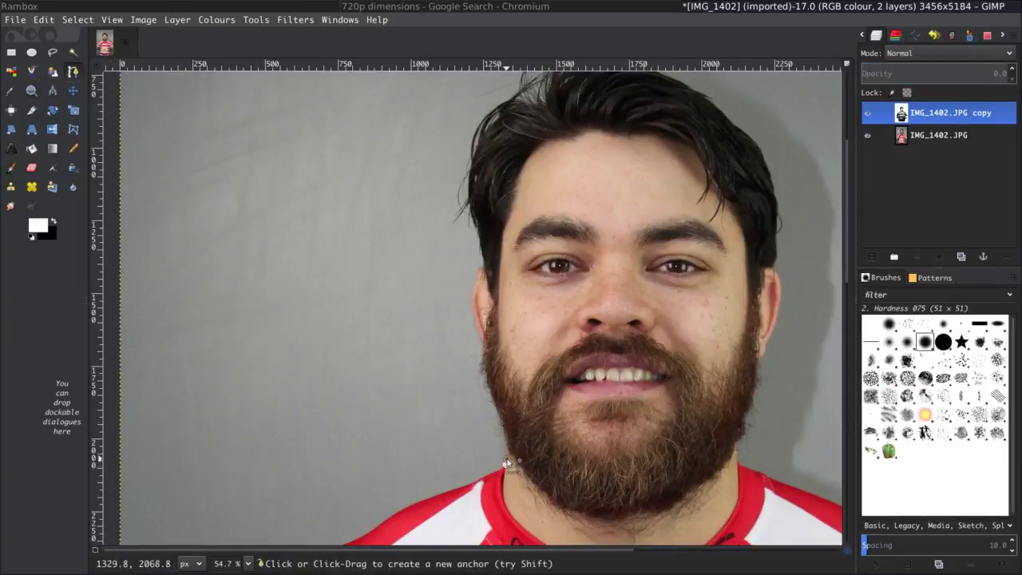
click(494, 406)
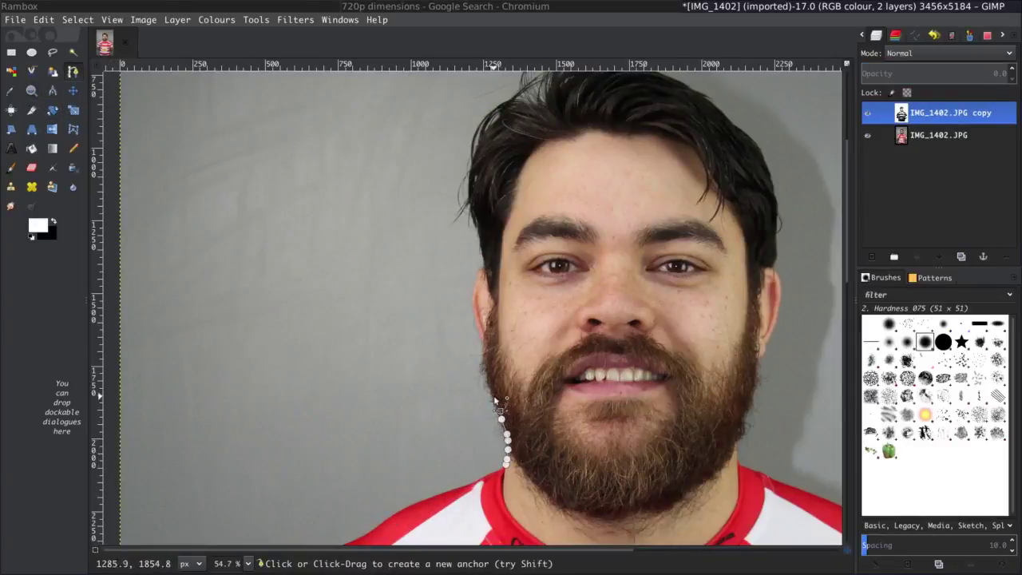
click(489, 371)
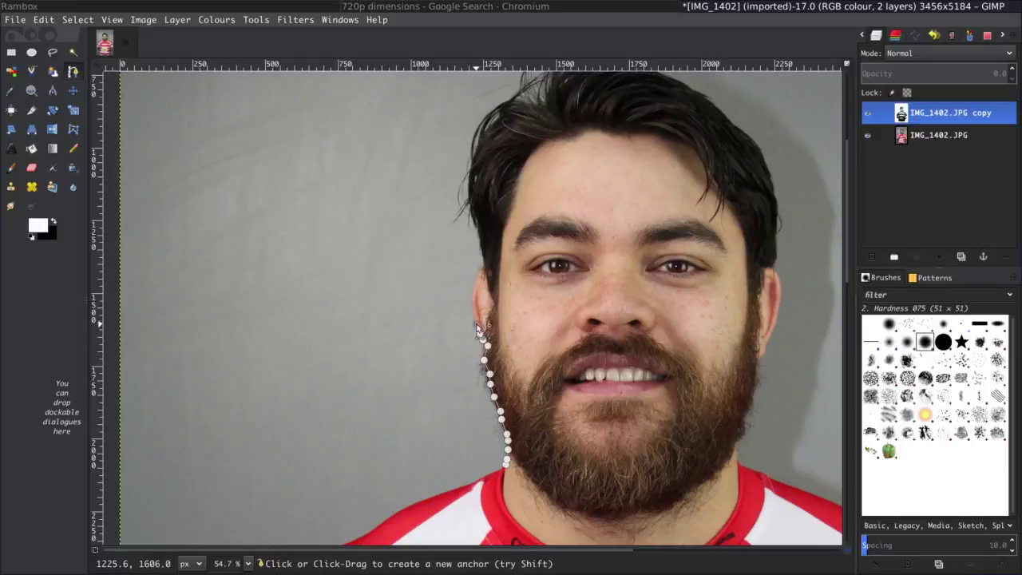
click(473, 303)
click(484, 249)
click(473, 202)
click(479, 156)
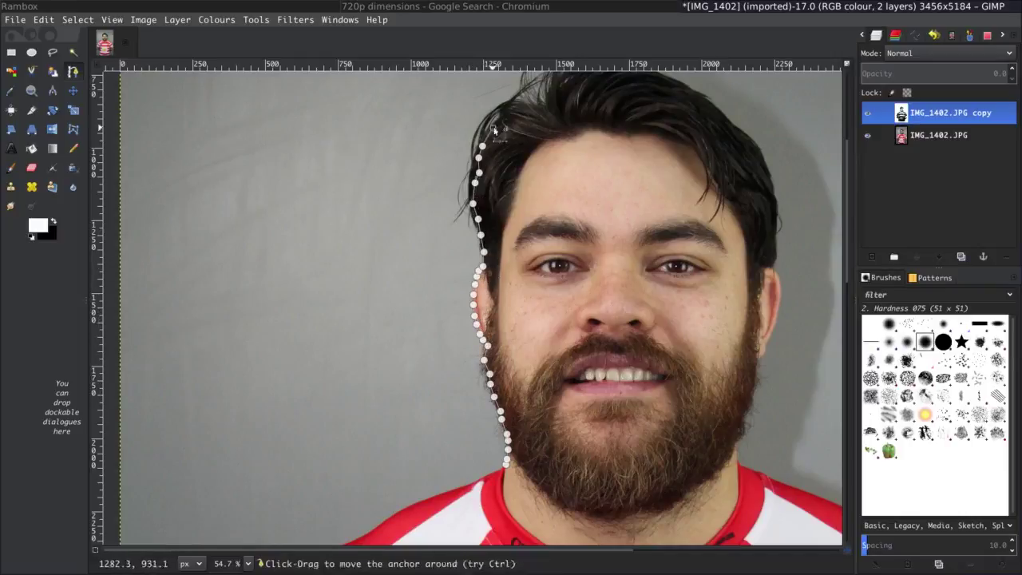
click(499, 116)
click(547, 106)
Step: Continue the path over the top of the hair and down the image-right side of the head to the shirt collar
scroll(547, 106, up, 2)
click(520, 158)
click(543, 143)
click(581, 142)
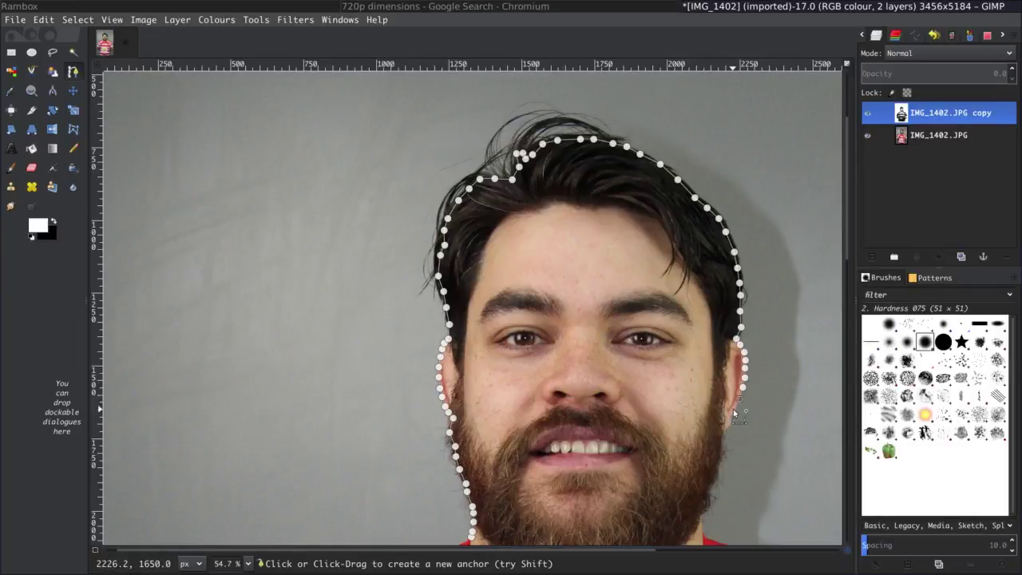
scroll(721, 436, down, 5)
scroll(720, 436, right, 2)
click(548, 182)
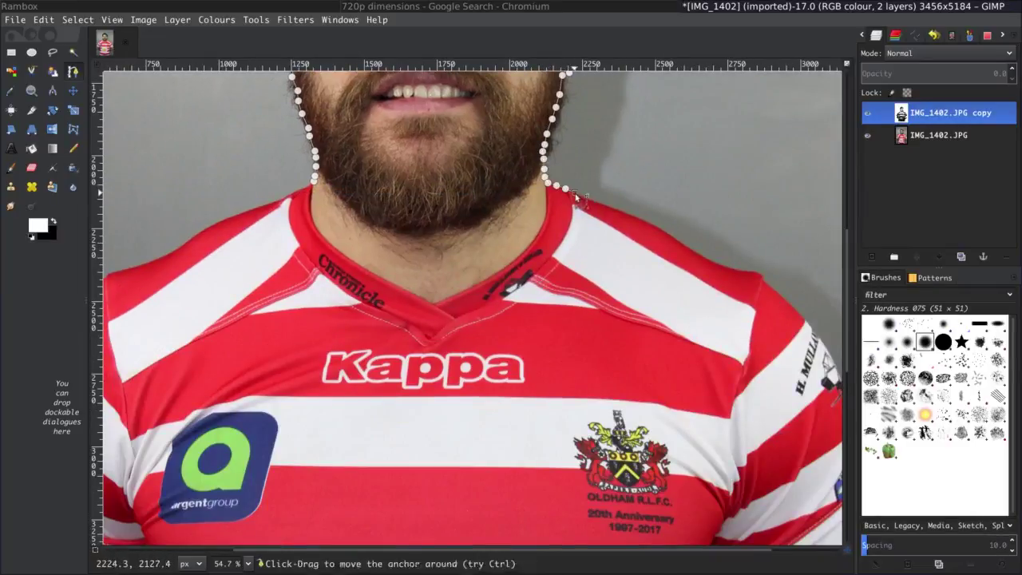
Step: Continue the path along the image-right shoulder and sleeve and around the outside of the bare arm
drag(551, 185, 675, 239)
scroll(795, 313, right, 4)
scroll(796, 313, down, 2)
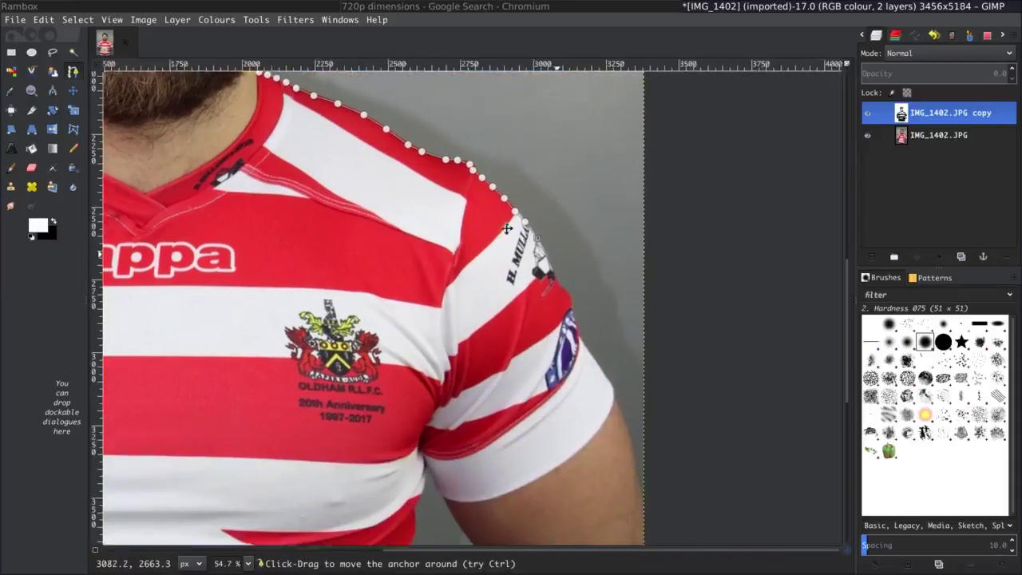
drag(479, 195, 520, 264)
drag(550, 327, 581, 375)
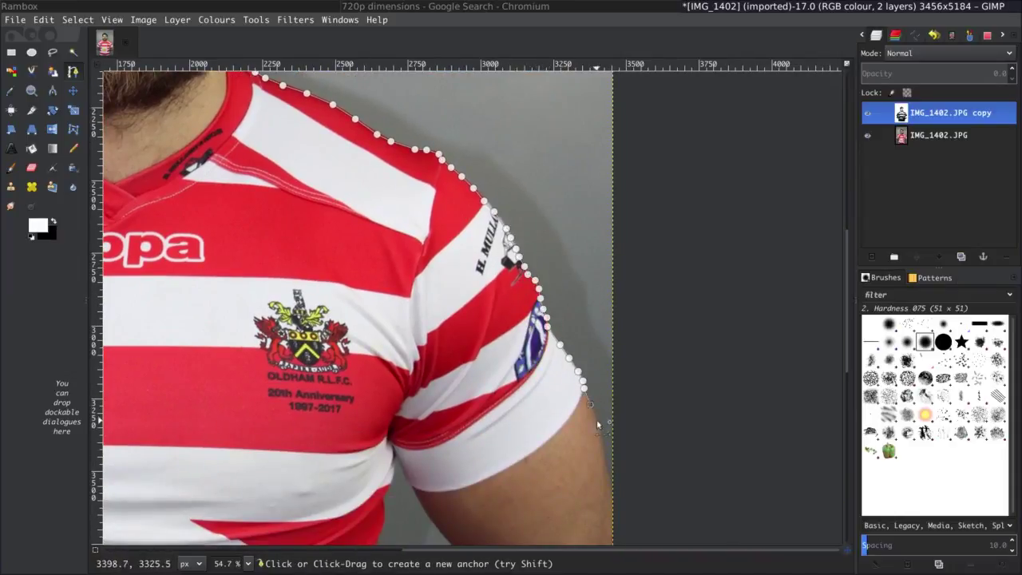
drag(598, 425, 605, 460)
scroll(604, 298, down, 3)
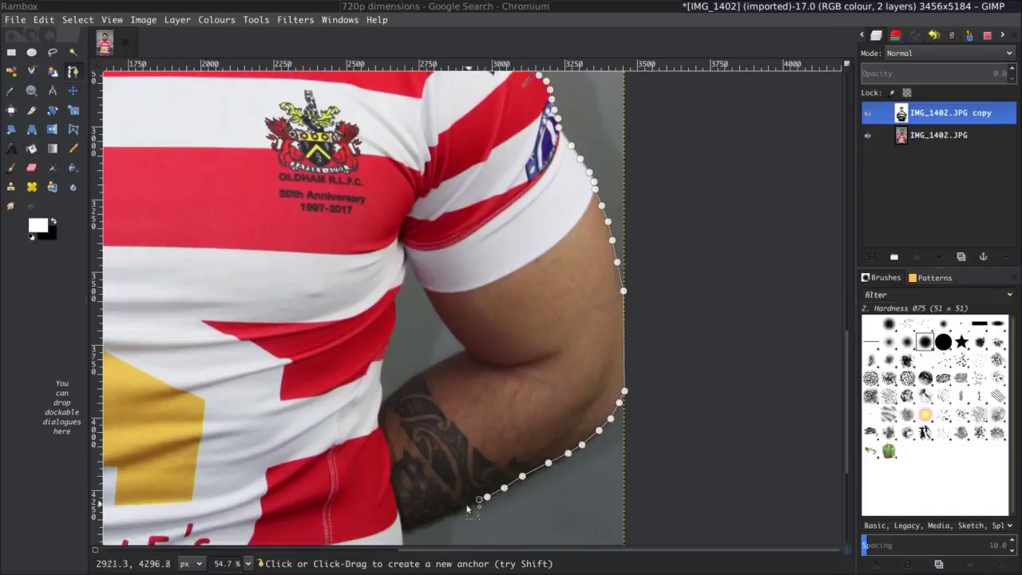
Step: Extend the path down the image-right side of the torso, across the bottom edge and up the opposite side to the arm
scroll(479, 519, down, 4)
scroll(479, 519, left, 3)
drag(610, 237, 593, 367)
scroll(604, 459, left, 3)
mouse_move(227, 460)
mouse_down()
mouse_move(256, 289)
mouse_move(246, 249)
mouse_move(256, 185)
mouse_up()
Step: Trace the tattooed arm, sleeve and image-left shoulder, bringing the path back to its start at the neck
scroll(256, 185, up, 3)
scroll(256, 185, left, 3)
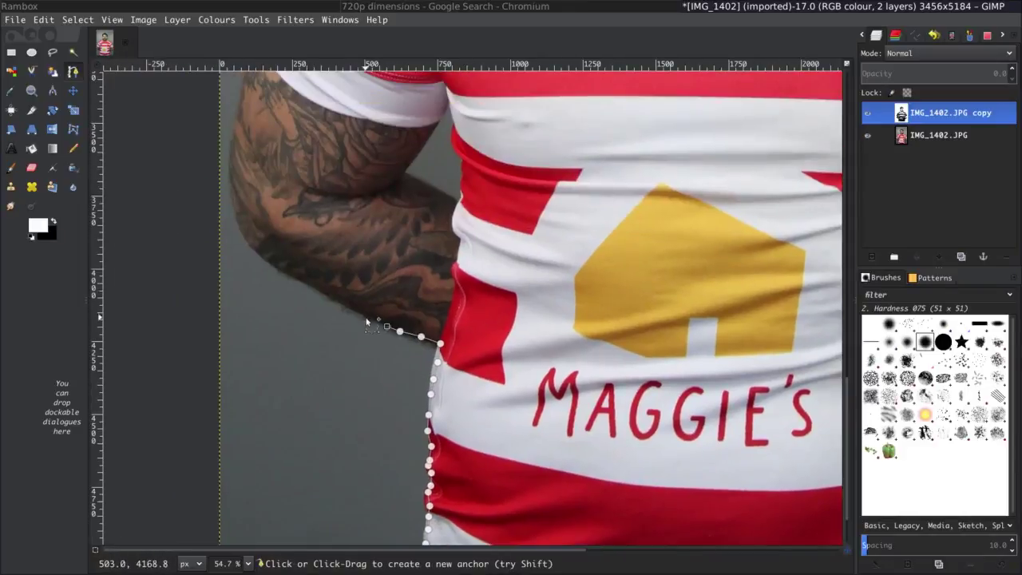
mouse_move(433, 343)
mouse_down()
mouse_move(296, 279)
mouse_move(231, 226)
mouse_up()
scroll(235, 127, up, 5)
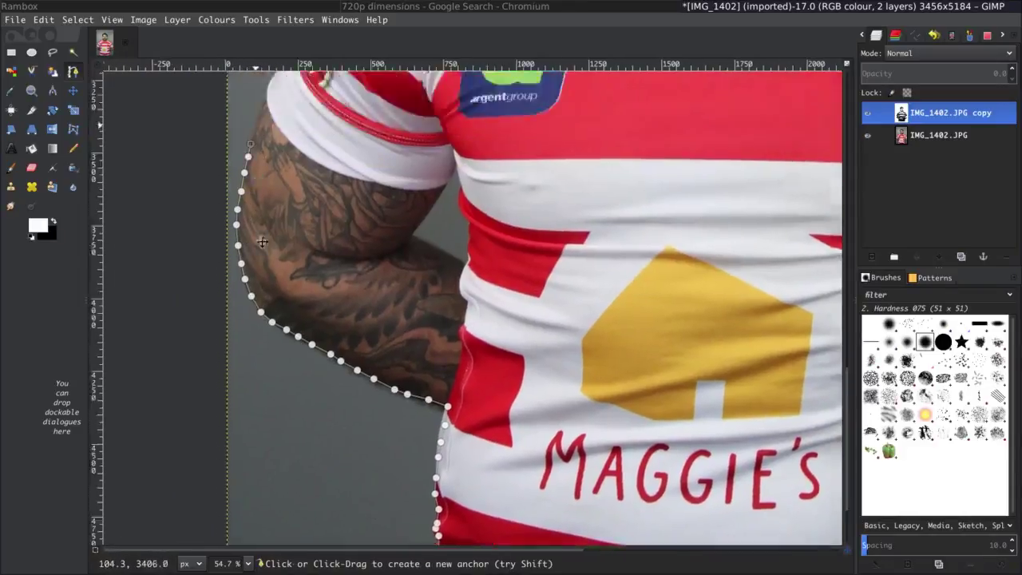
scroll(235, 127, left, 1)
mouse_move(290, 369)
mouse_down()
mouse_move(369, 172)
mouse_move(399, 142)
mouse_up()
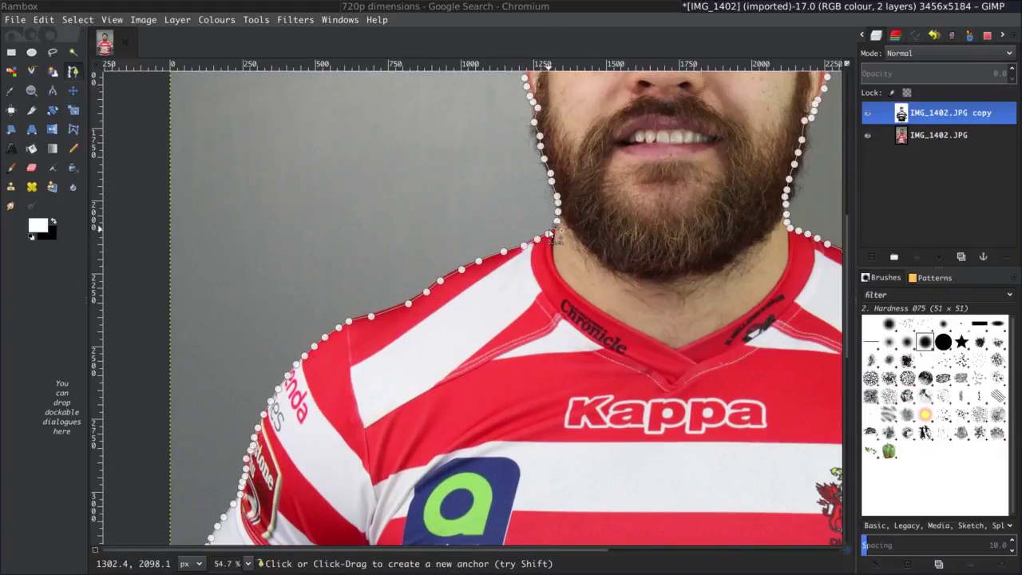
Step: Convert the traced body path into a selection
scroll(550, 234, down, 1)
scroll(550, 234, down, 3)
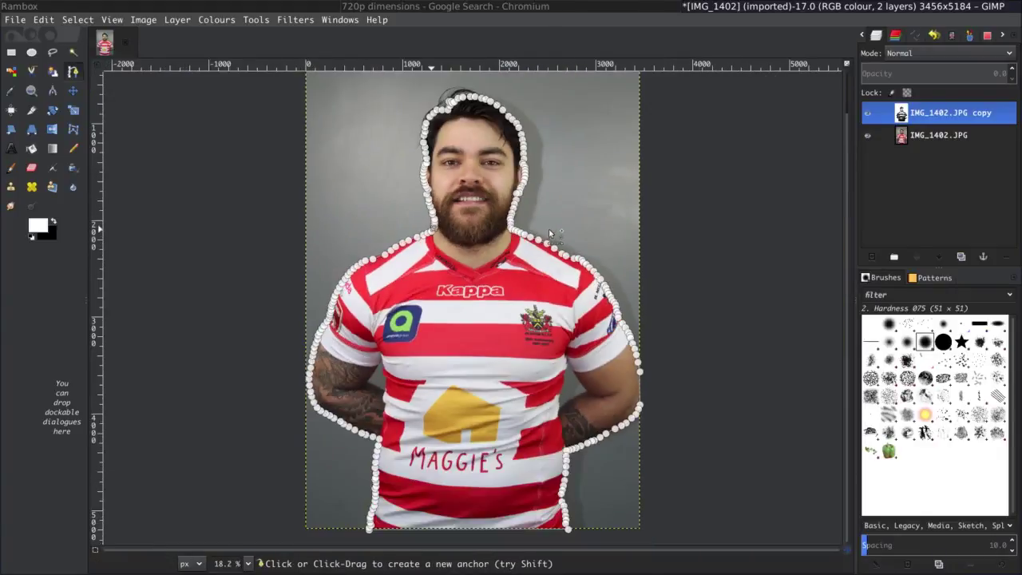
click(90, 24)
click(114, 107)
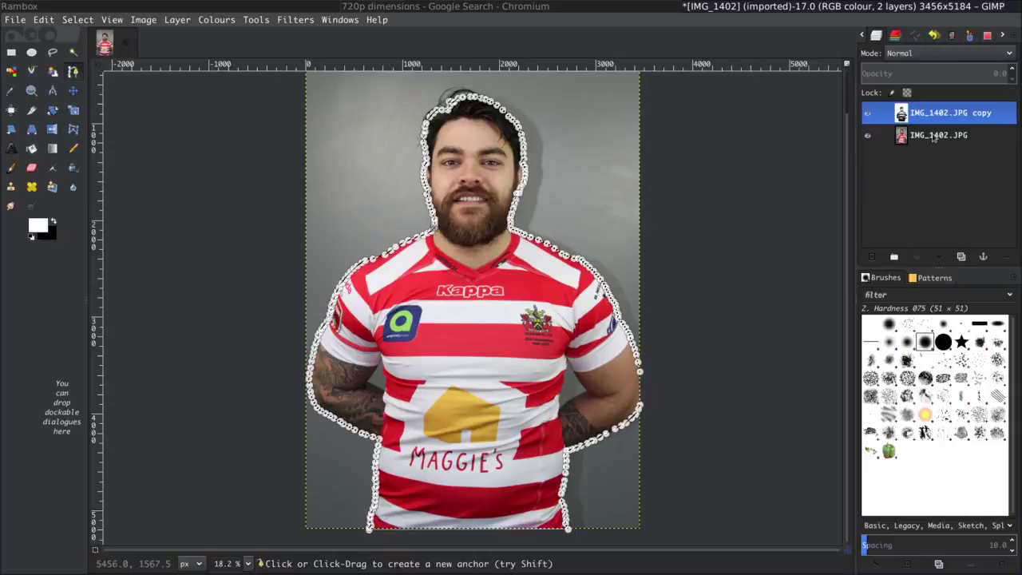
Step: Add a new 3456 × 5184 px layer with transparency fill above the copy and leave the Paths tool
click(873, 256)
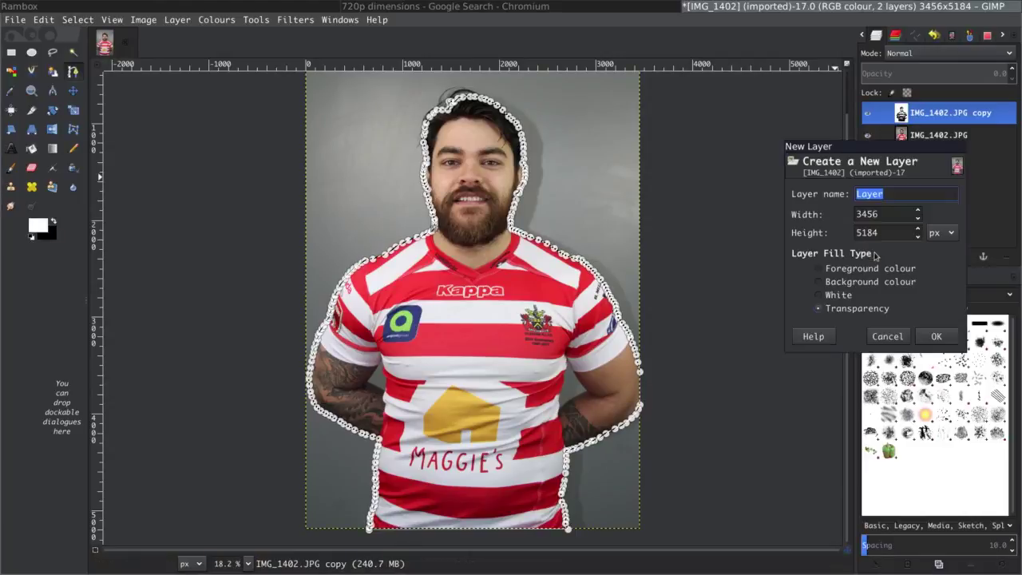
click(933, 336)
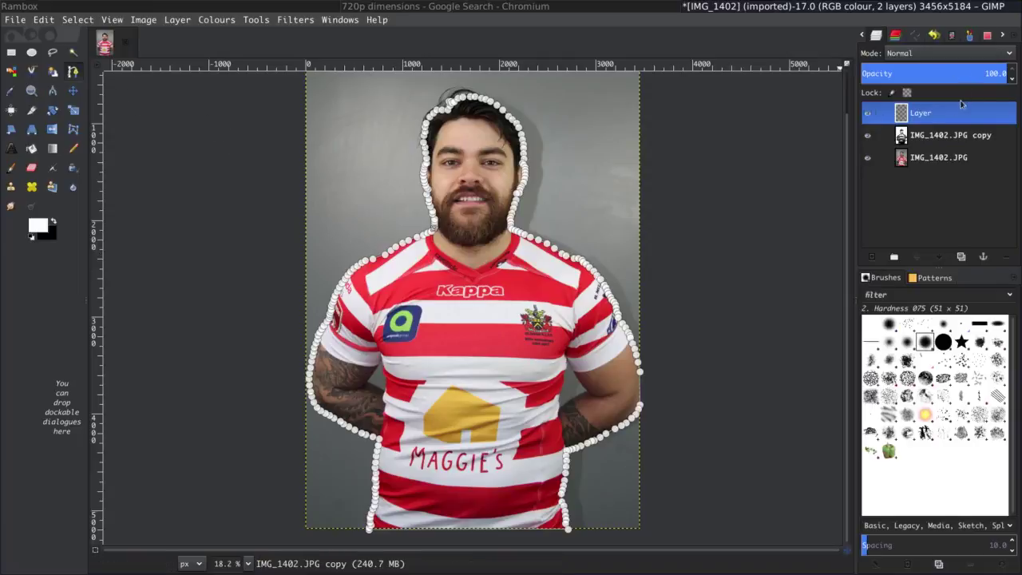
click(52, 53)
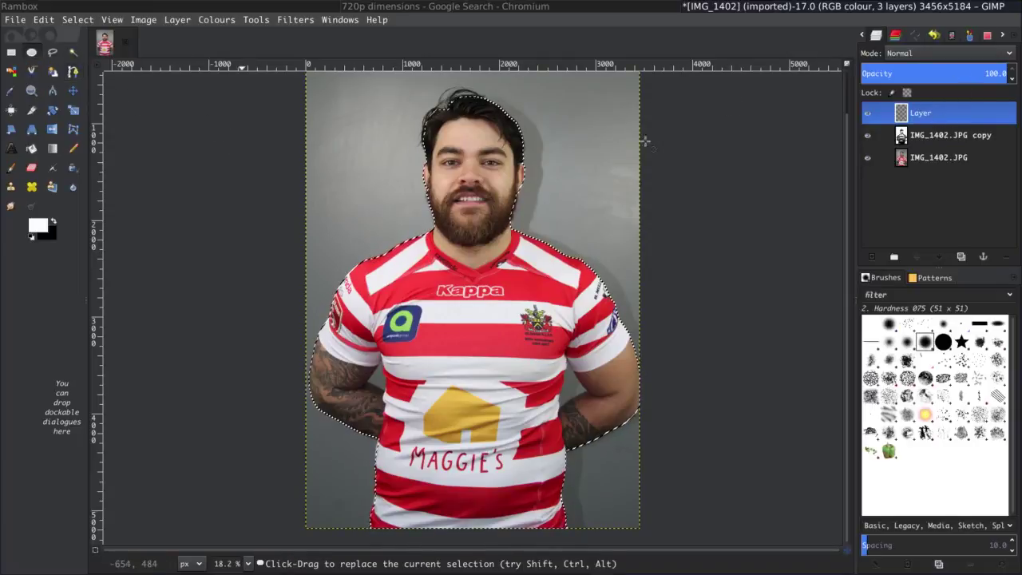
Step: Set the opacity of the thresholded IMG_1402.JPG copy layer back to 100
click(968, 140)
drag(1012, 71, 1012, 71)
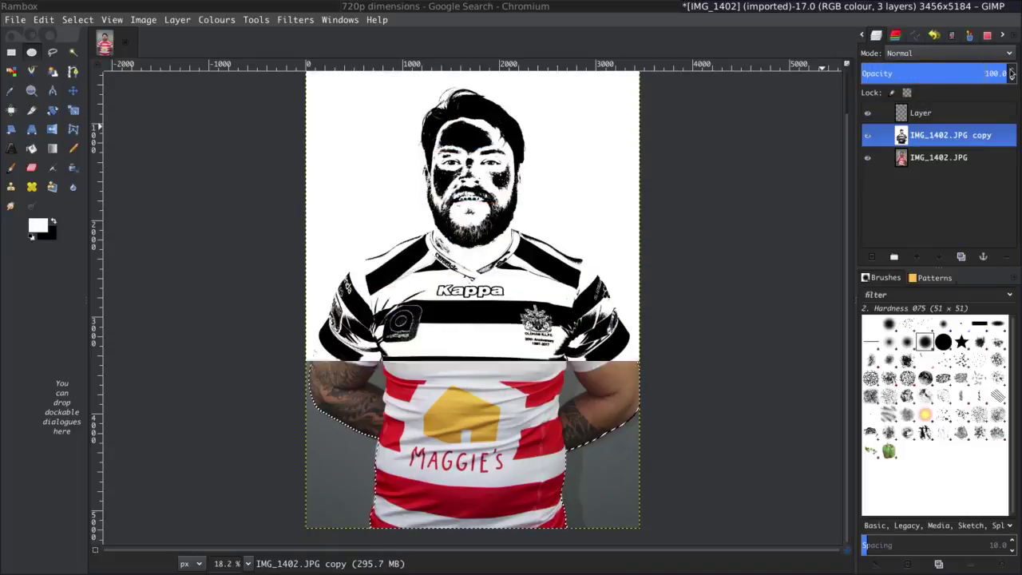
Step: Fill the whole body selection with black on the new transparent layer using Bucket Fill
click(911, 112)
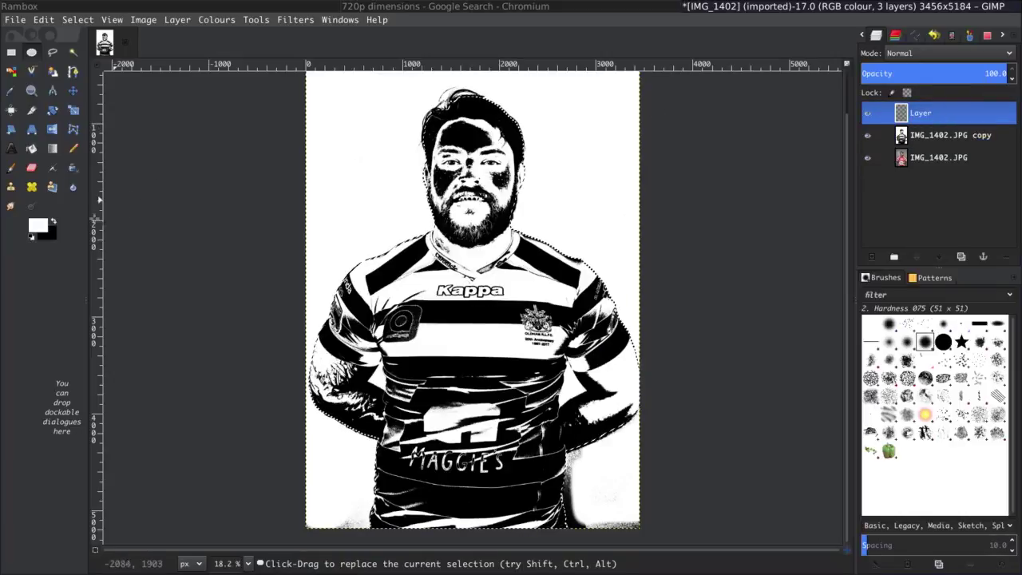
click(52, 222)
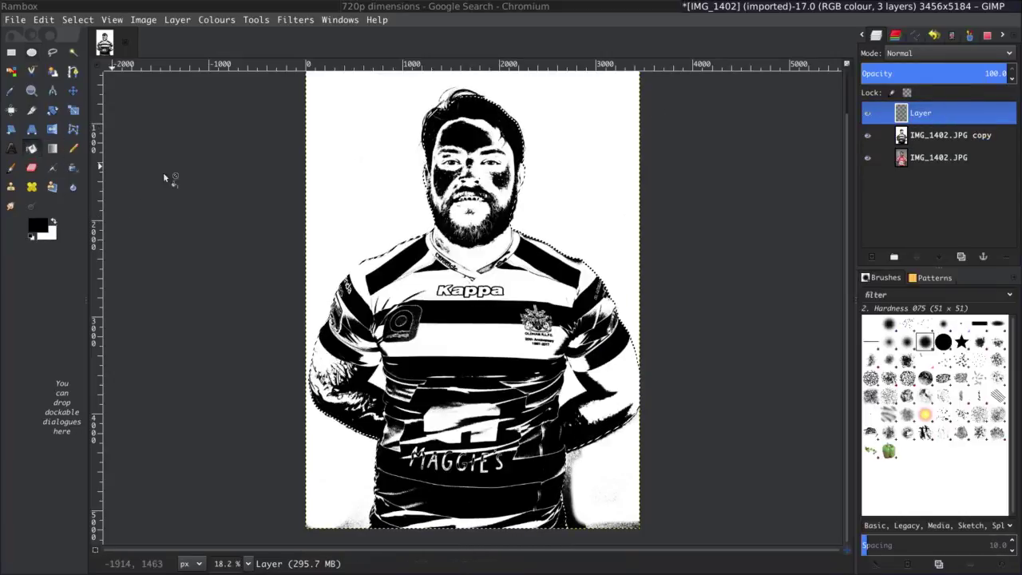
click(31, 152)
double_click(31, 150)
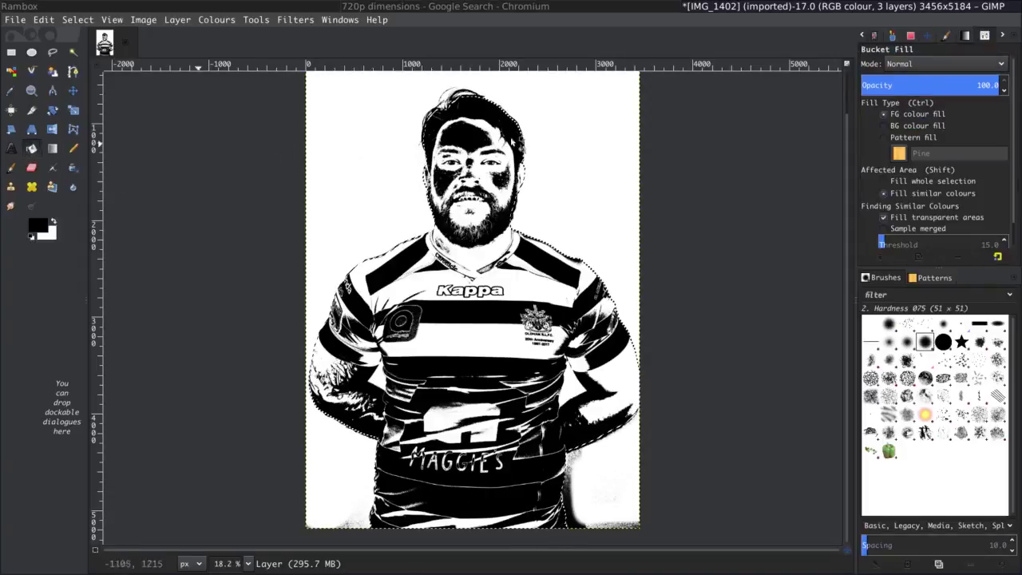
click(912, 182)
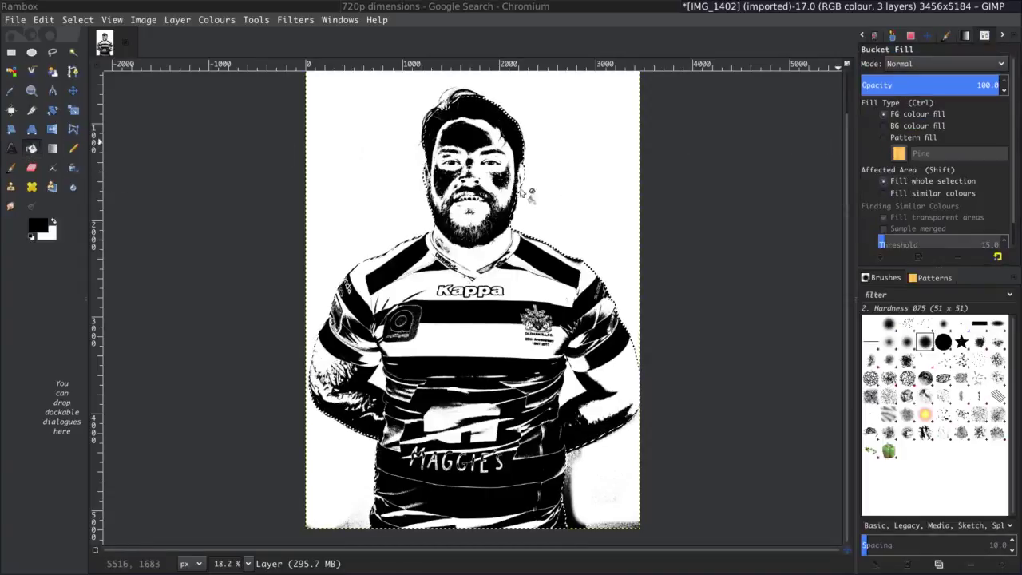
click(484, 186)
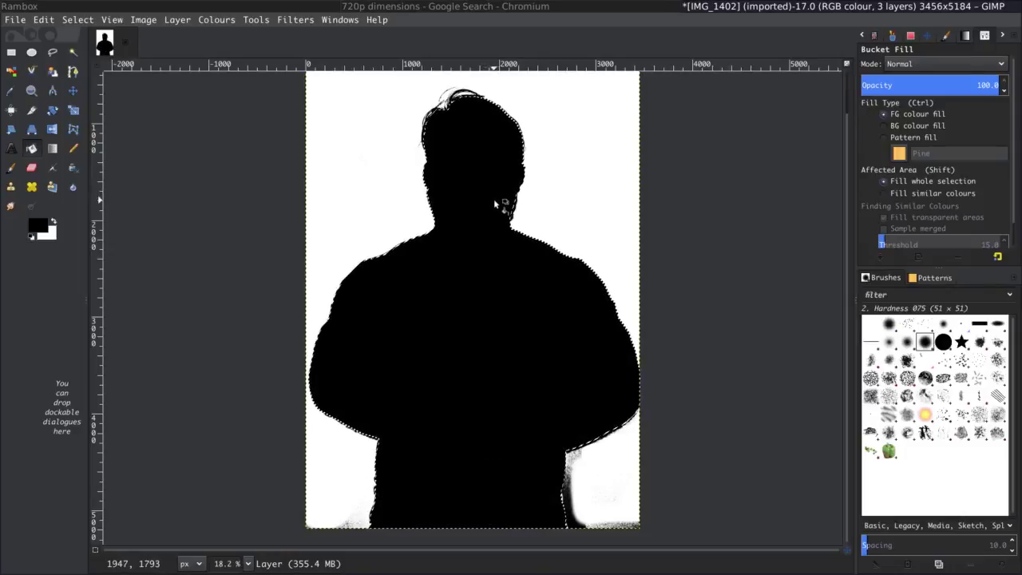
Step: Copy the white-on-black silhouette from the IMG_1402.JPG copy layer, paste it into the layer mask of IMG_1402.JPG and anchor it
key(ctrl+h)
click(43, 19)
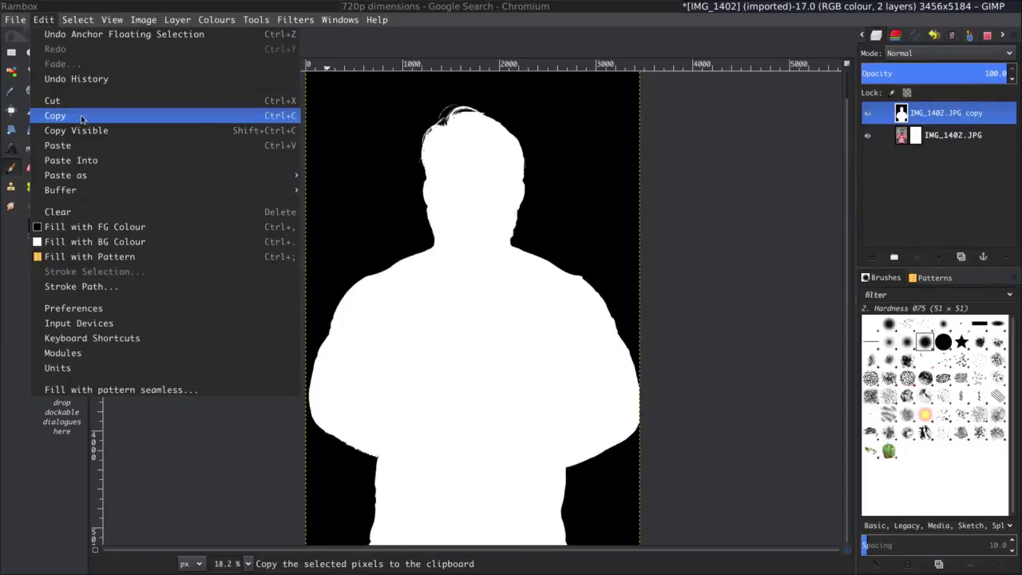
click(55, 115)
click(908, 142)
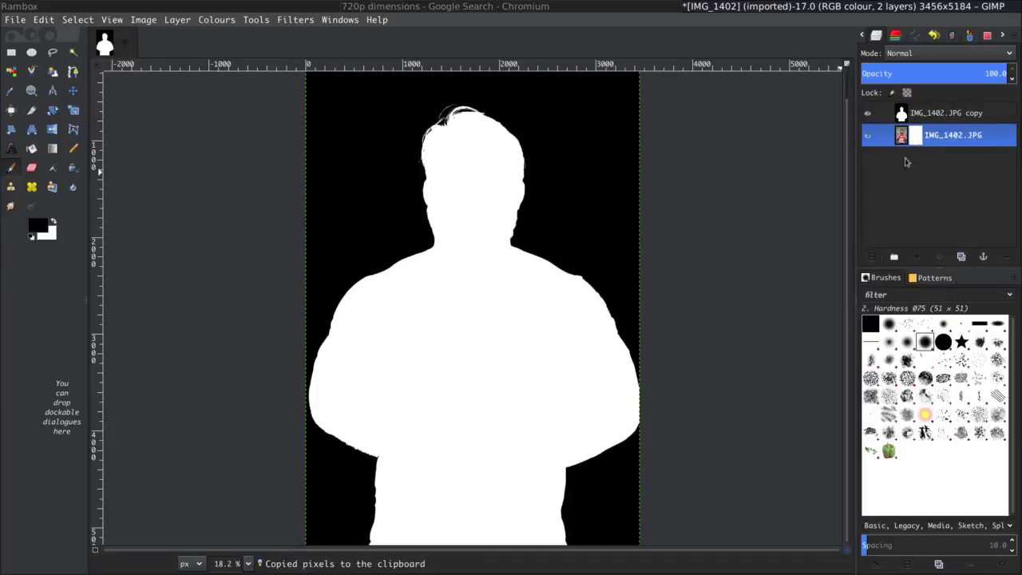
click(44, 19)
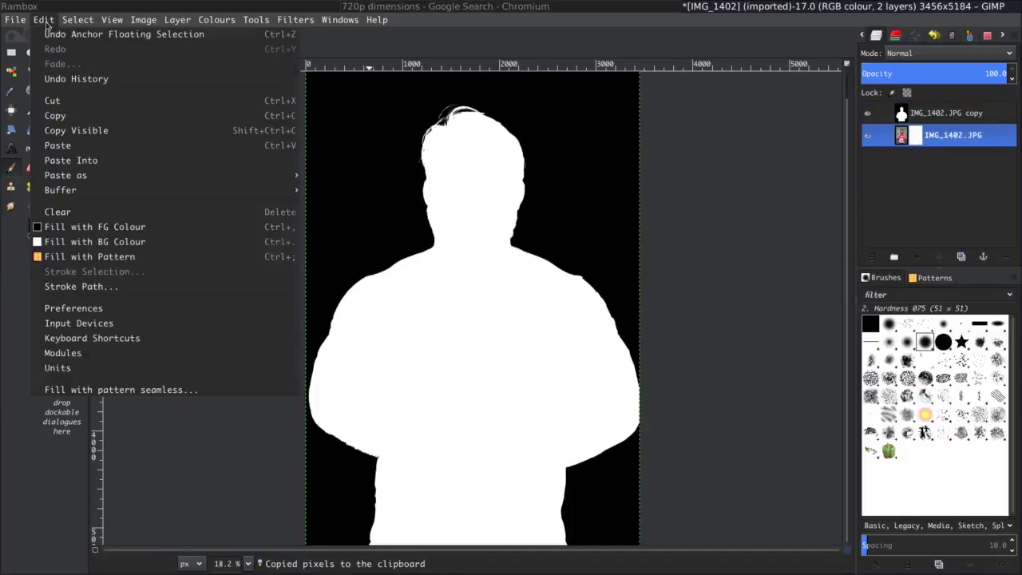
click(57, 146)
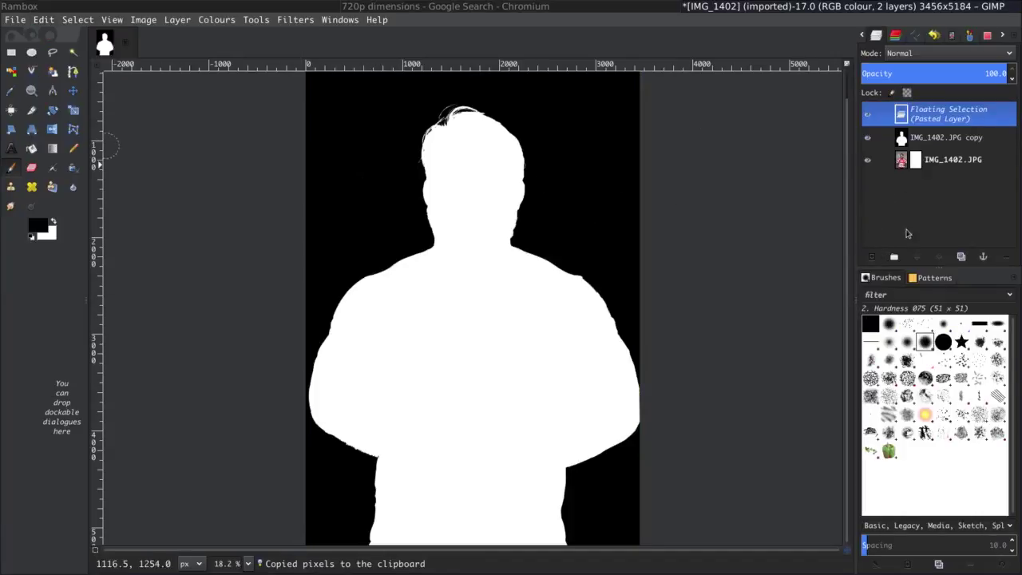
click(985, 258)
Step: Delete the silhouette copy layer and apply the layer mask to IMG_1402.JPG
click(868, 115)
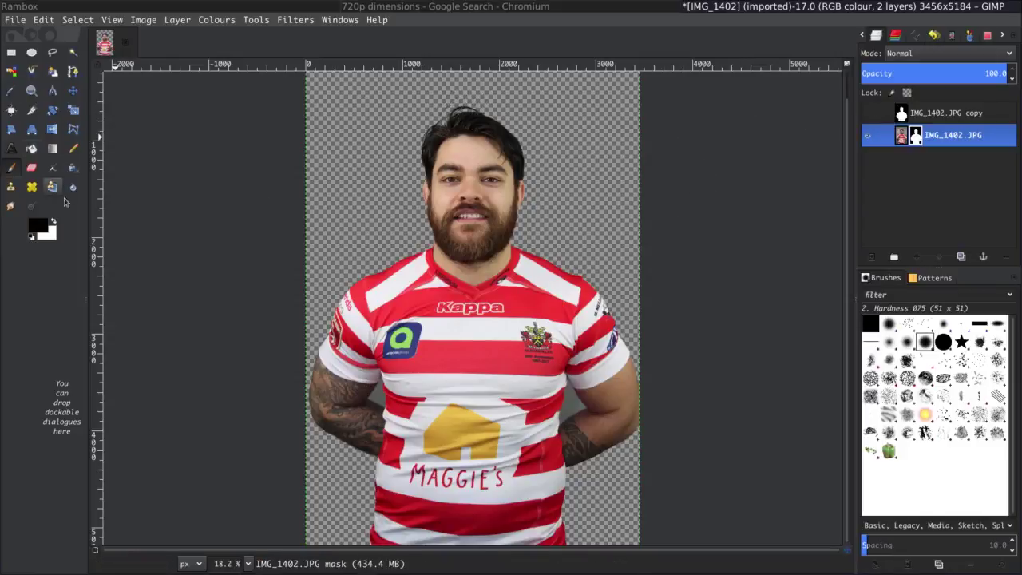
click(936, 116)
click(1011, 258)
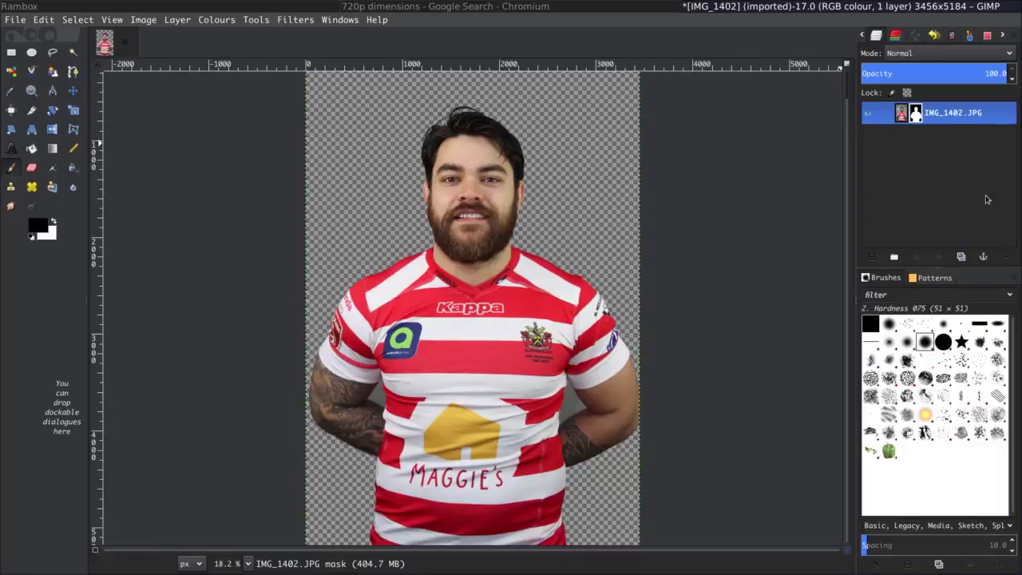
right_click(945, 118)
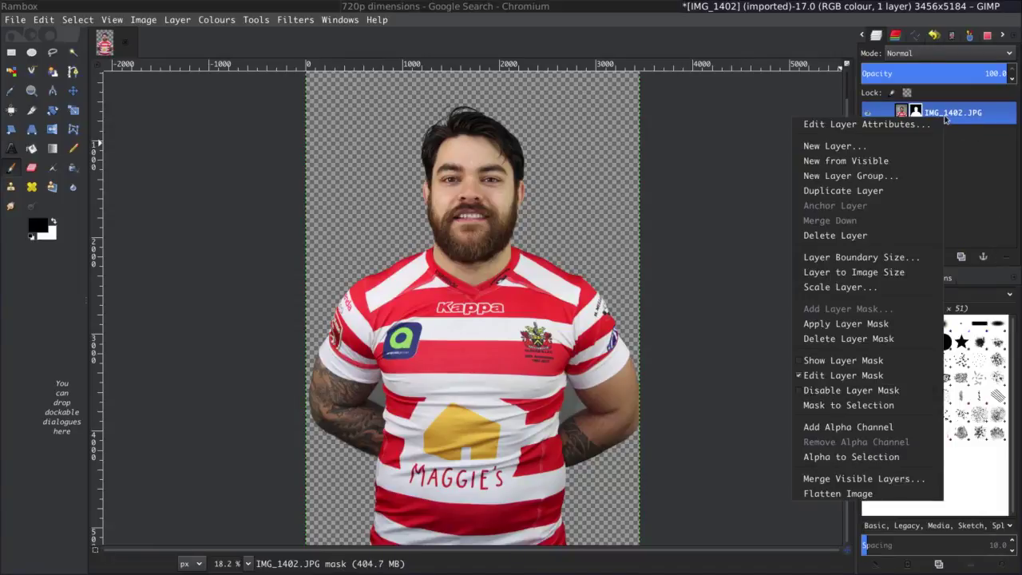
click(892, 325)
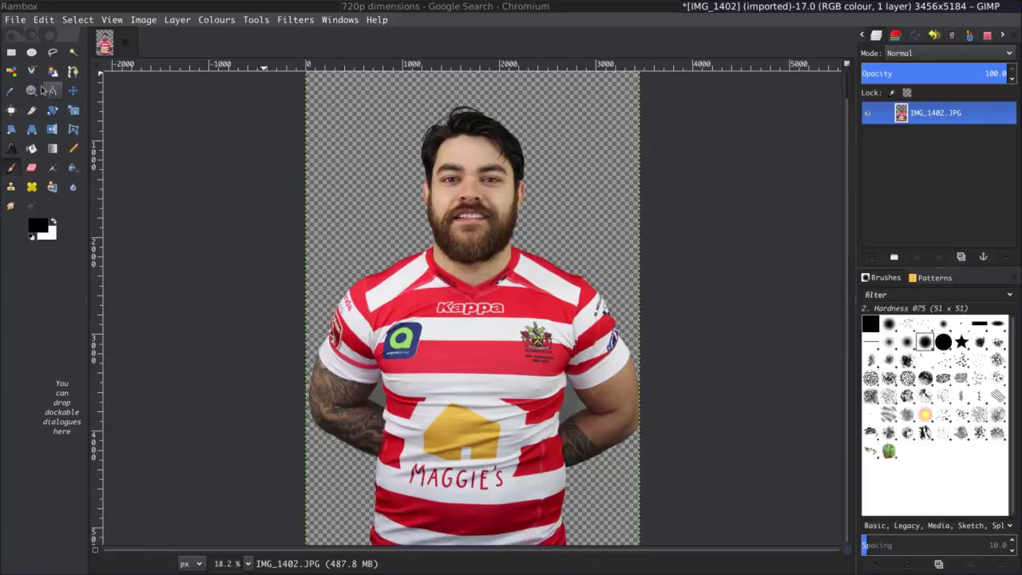
Step: Trace the grey background gap between the tattooed arm at image left and the shirt with the Paths tool, and clear it to transparency
click(73, 71)
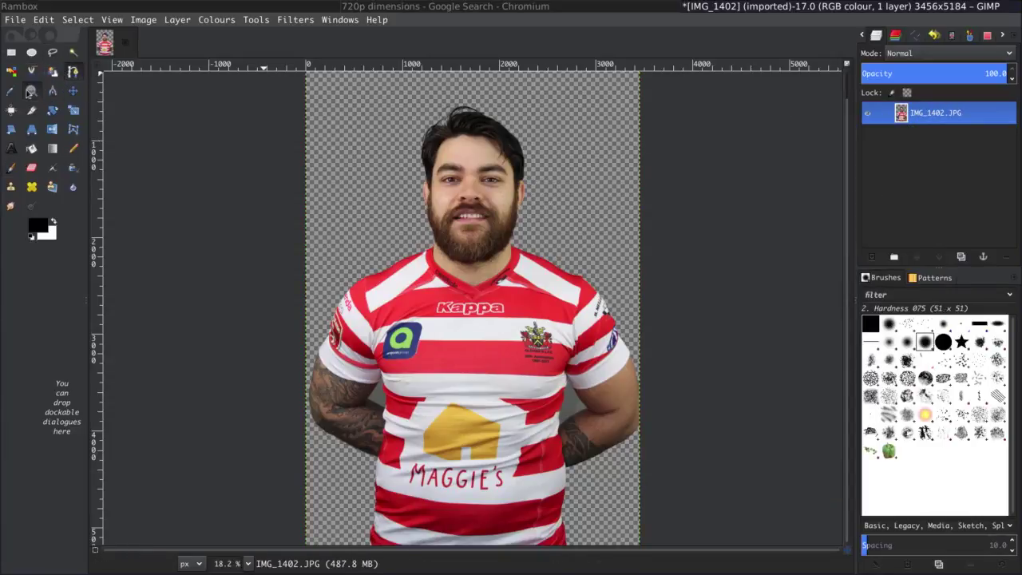
drag(333, 353, 410, 430)
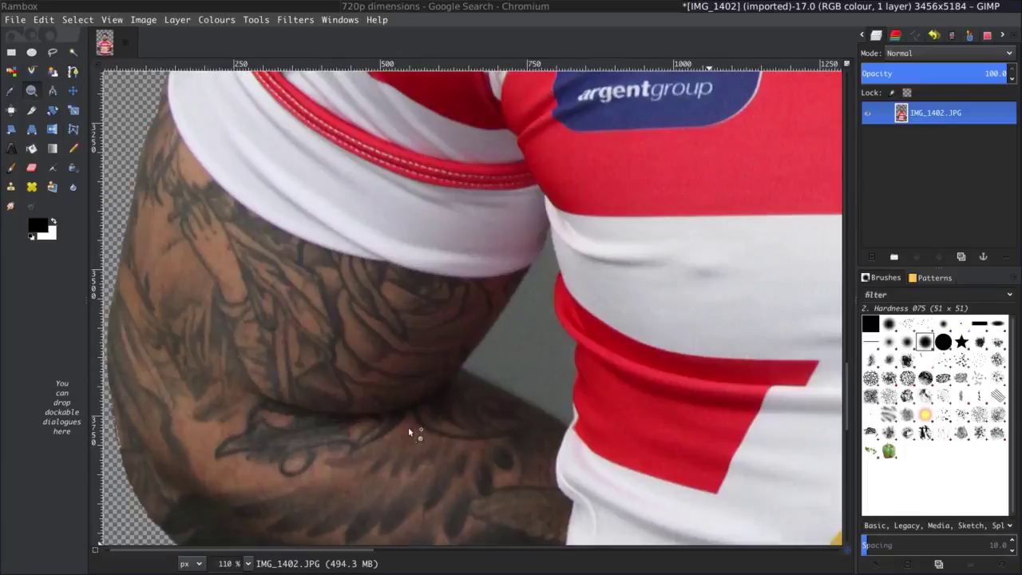
click(72, 71)
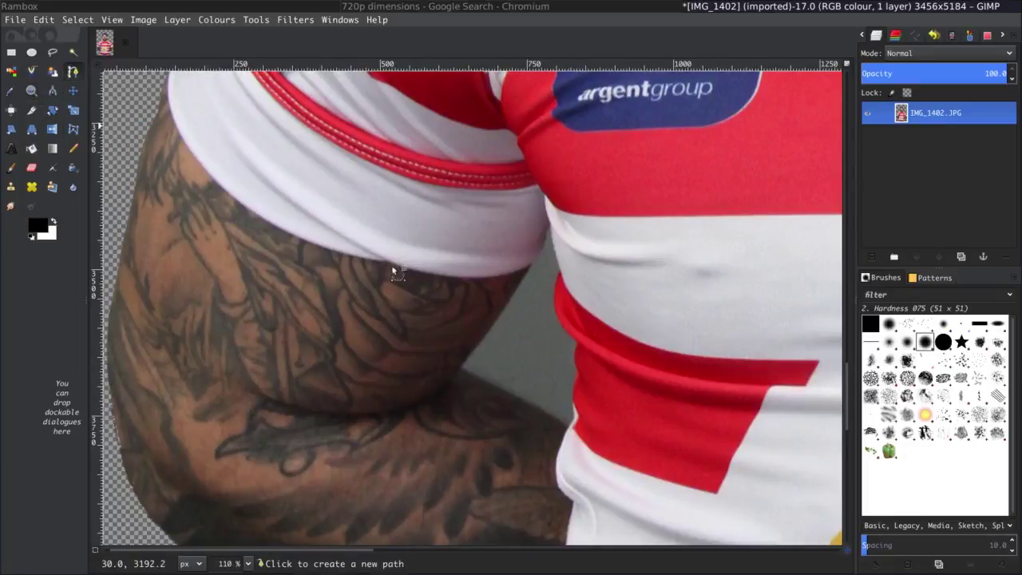
click(562, 426)
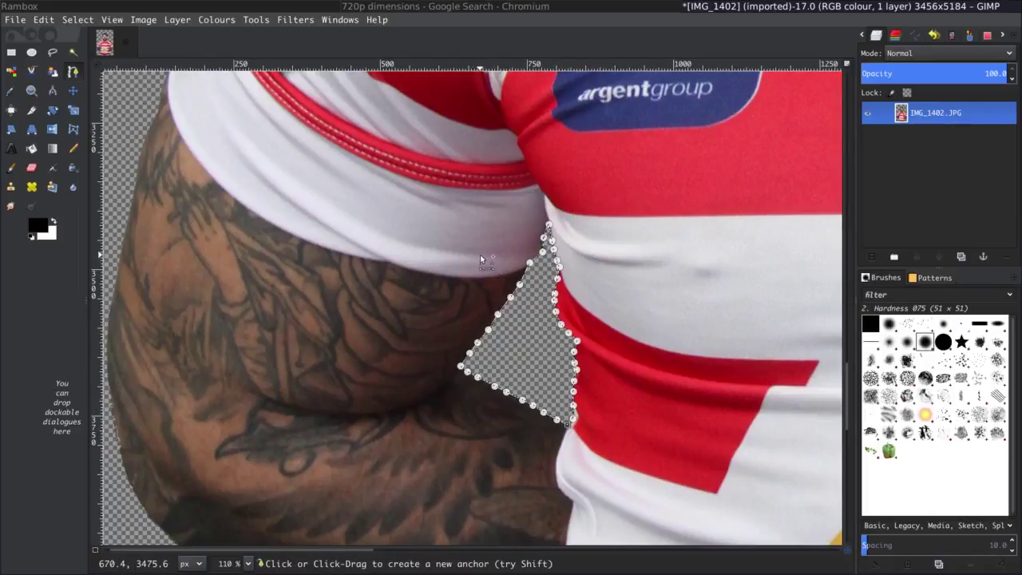
Step: Outline the grey gap between the shirt and the arm at image right with the Paths tool, and delete its contents
ctrl+scroll(483, 254, down, 2)
ctrl+scroll(483, 254, down, 6)
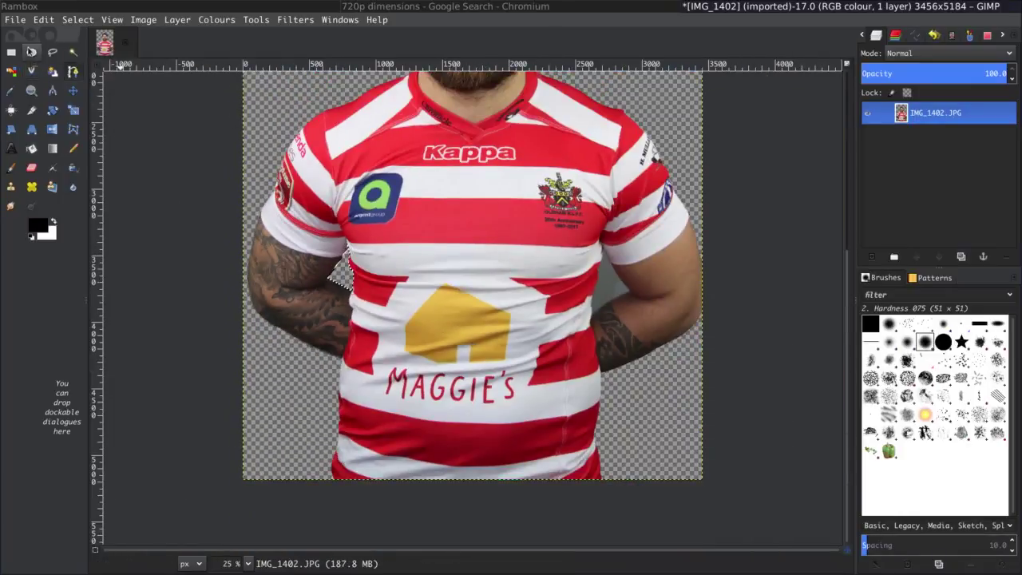
click(32, 90)
drag(580, 240, 638, 352)
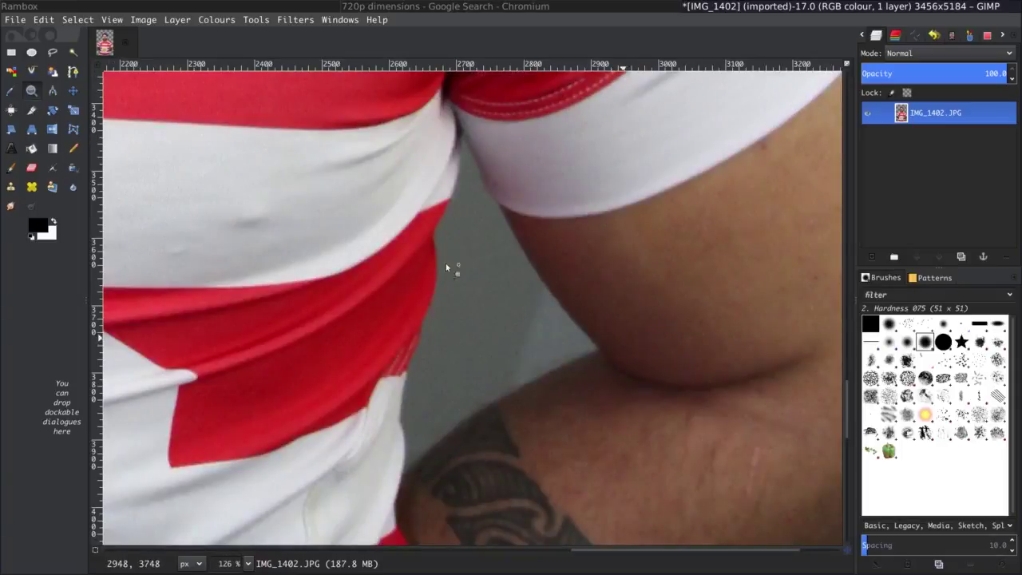
click(72, 72)
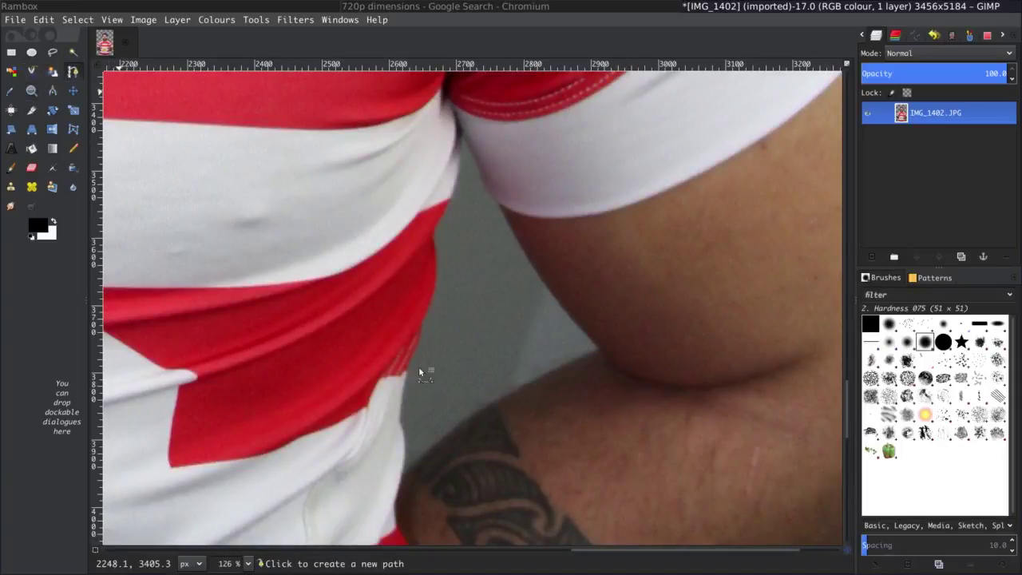
click(403, 474)
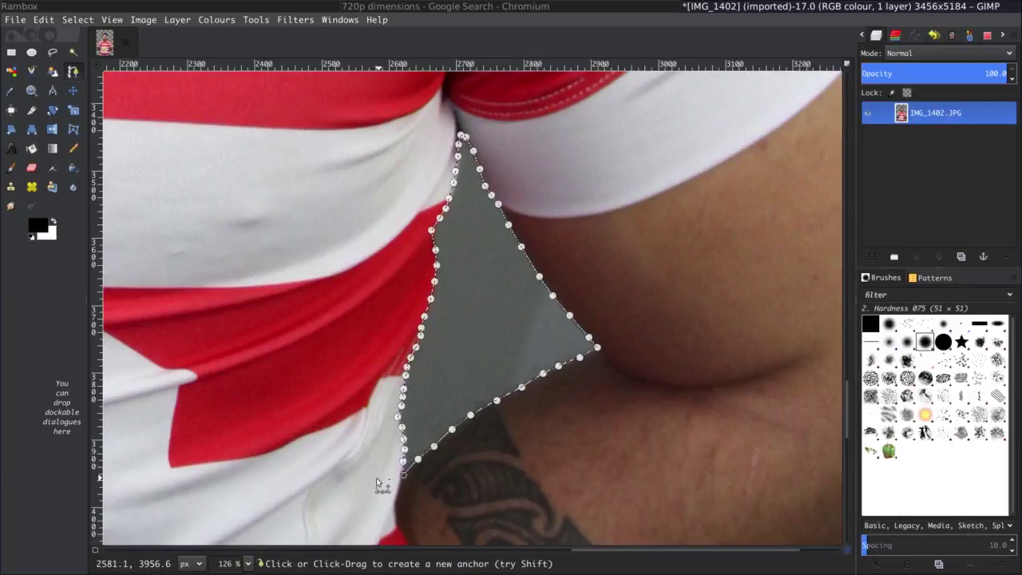
key(Delete)
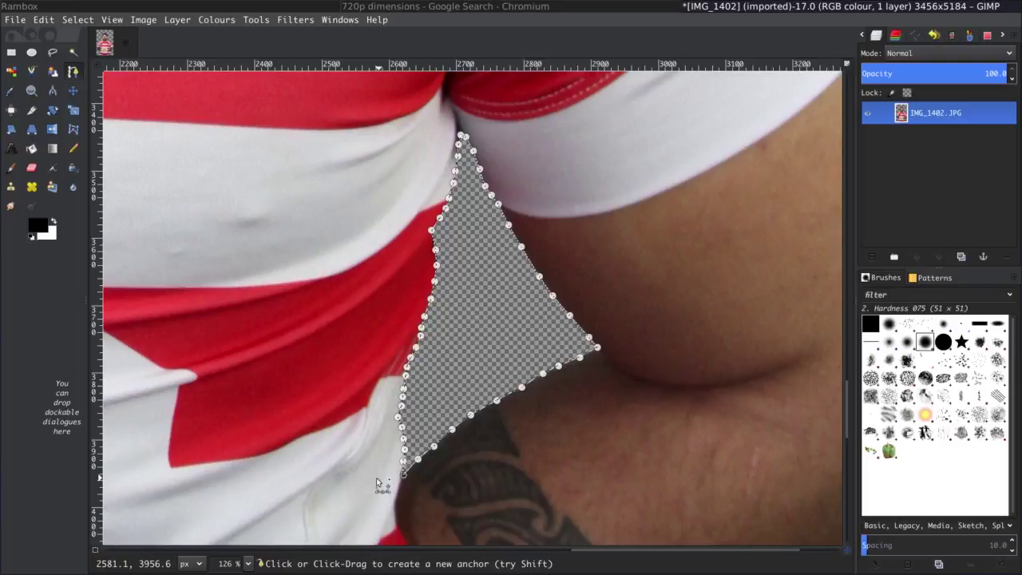
Step: Leave the Paths tool and clear the selection
click(50, 53)
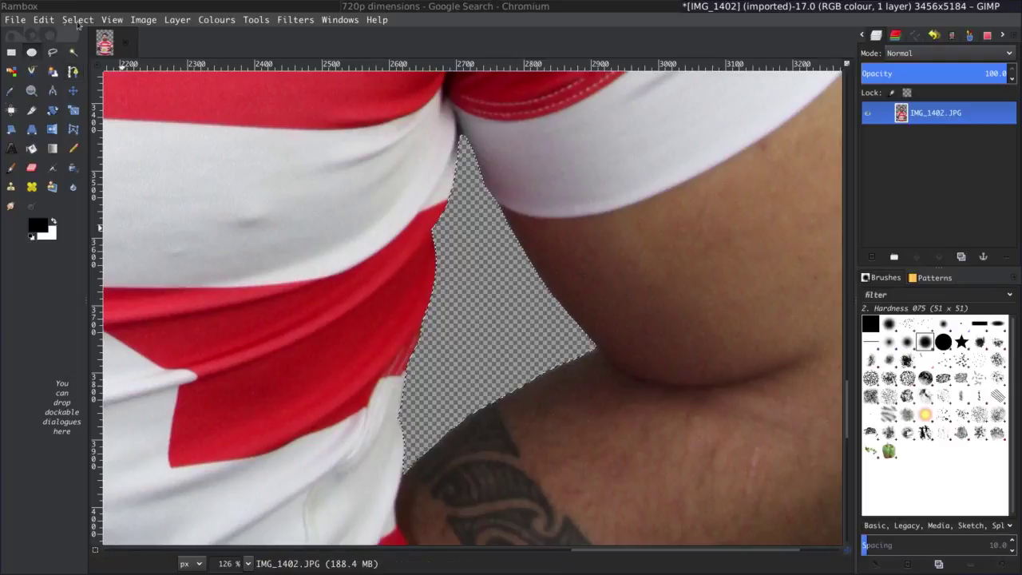
click(78, 19)
click(94, 53)
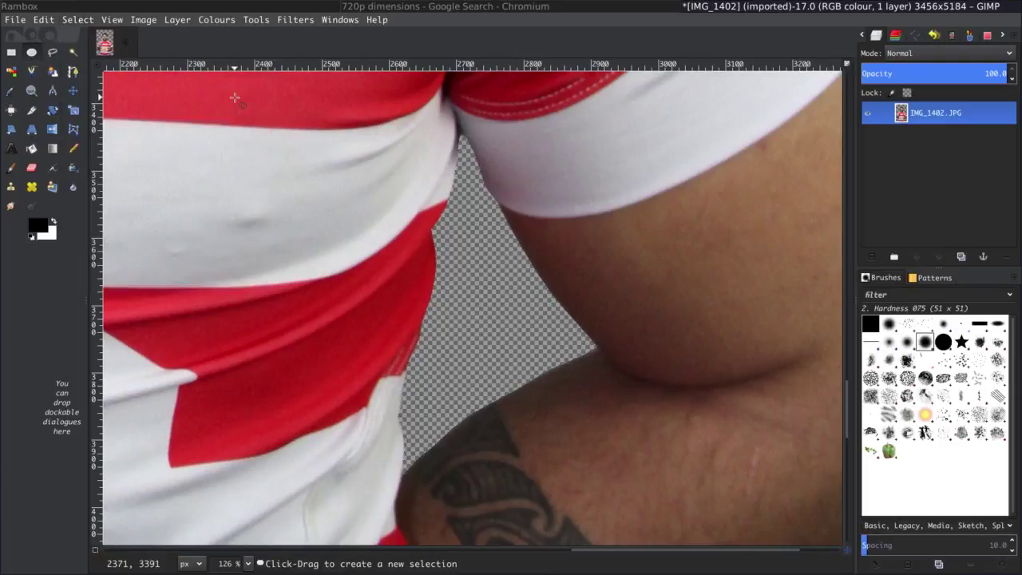
Step: Scale the cut-out portrait image to 800 × 1200 px
key(minus)
key(minus)
key(minus)
key(minus)
key(minus)
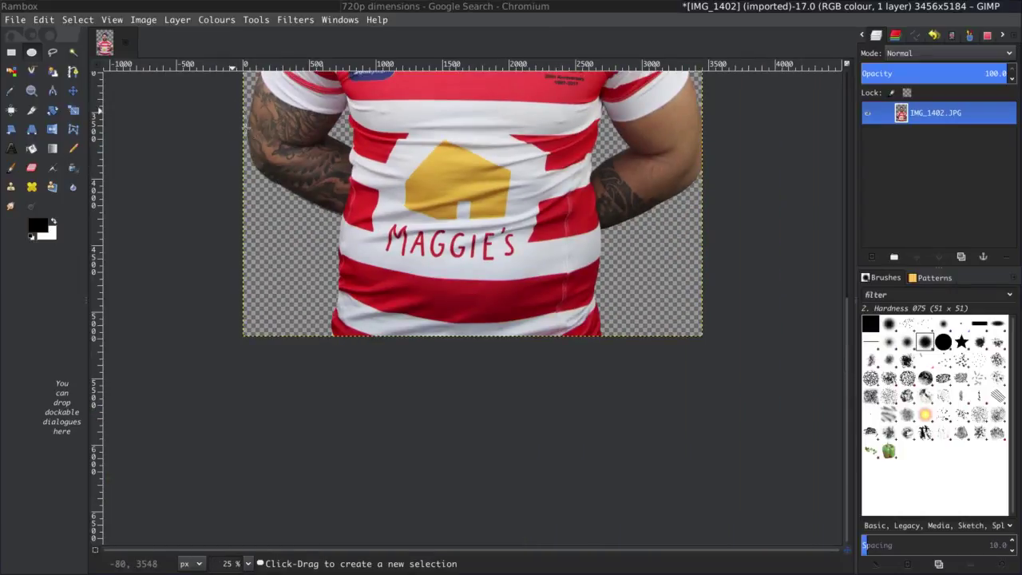
drag(245, 126, 245, 335)
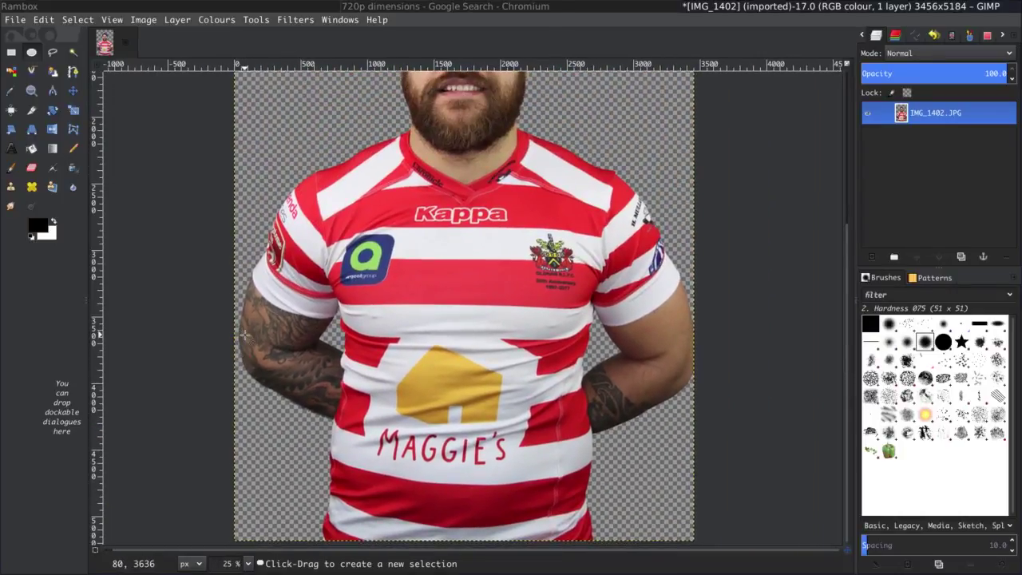
key(minus)
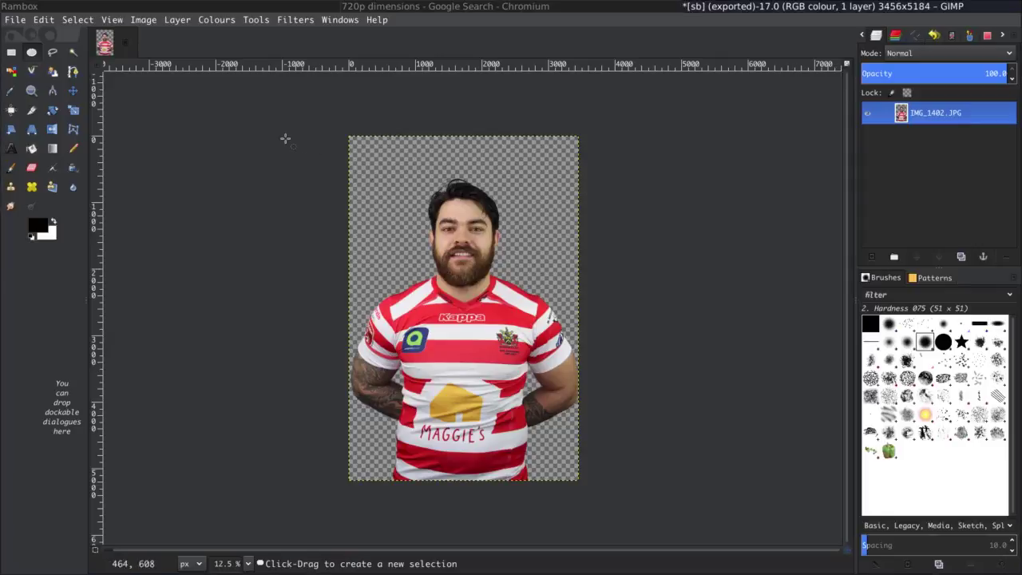
click(144, 20)
click(166, 145)
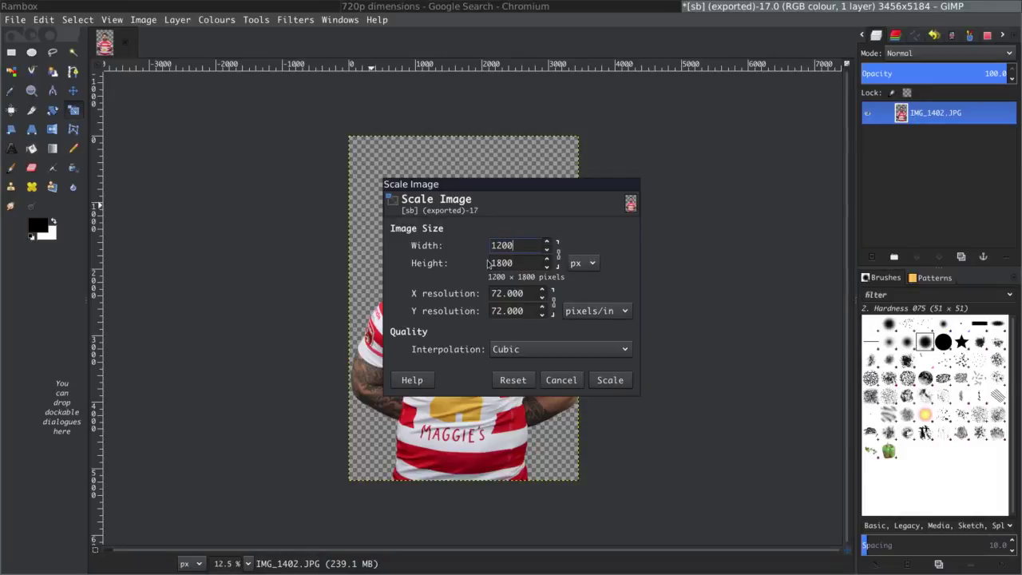
double_click(515, 263)
click(598, 381)
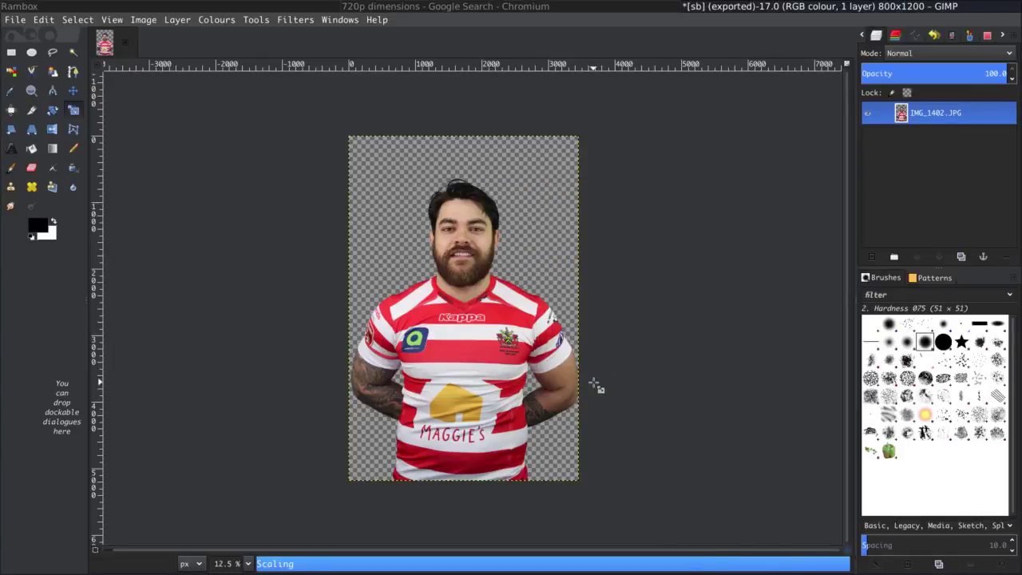
Step: Copy the scaled cut-out and open the background image sb.jpg from the alpha folder
key(ctrl+c)
click(16, 19)
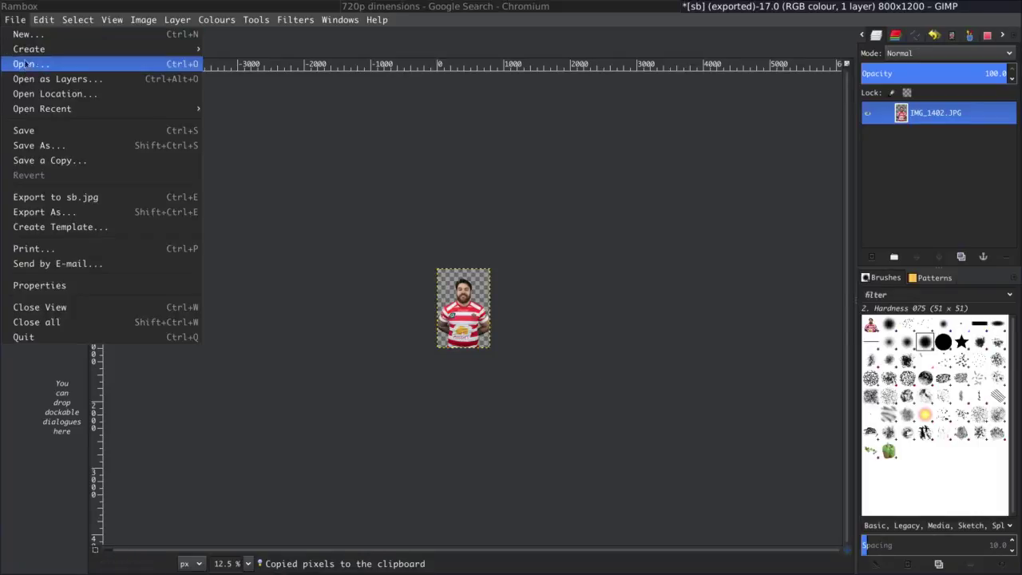
click(28, 65)
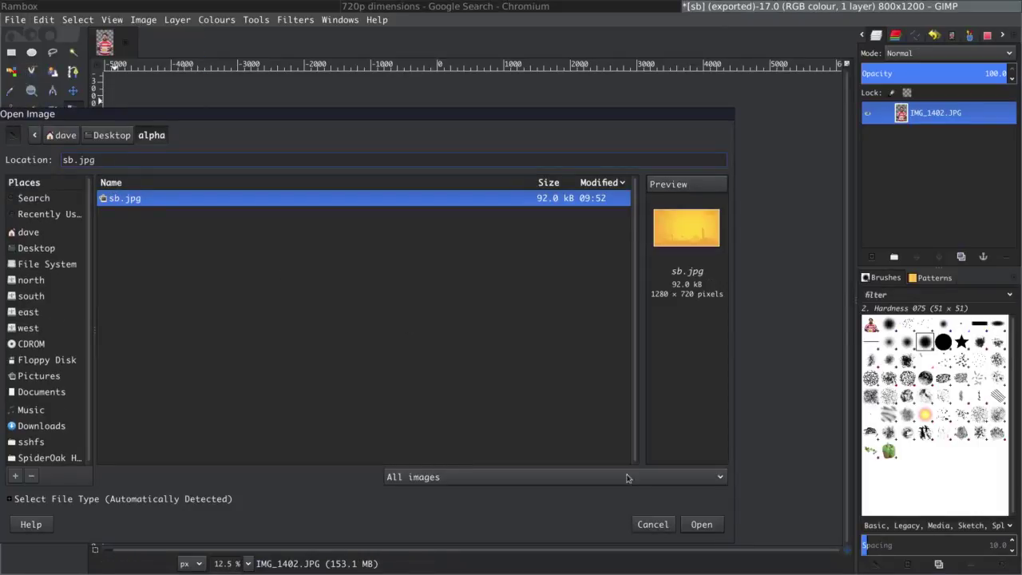
click(701, 524)
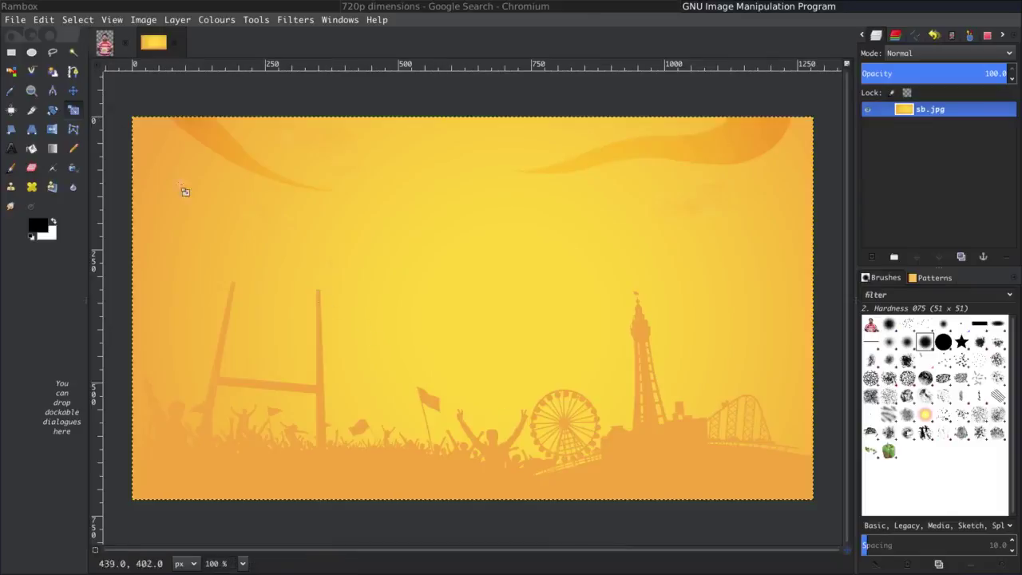
Step: Paste the copied cut-out as a new layer above the sb.jpg background
click(46, 23)
mouse_move(78, 178)
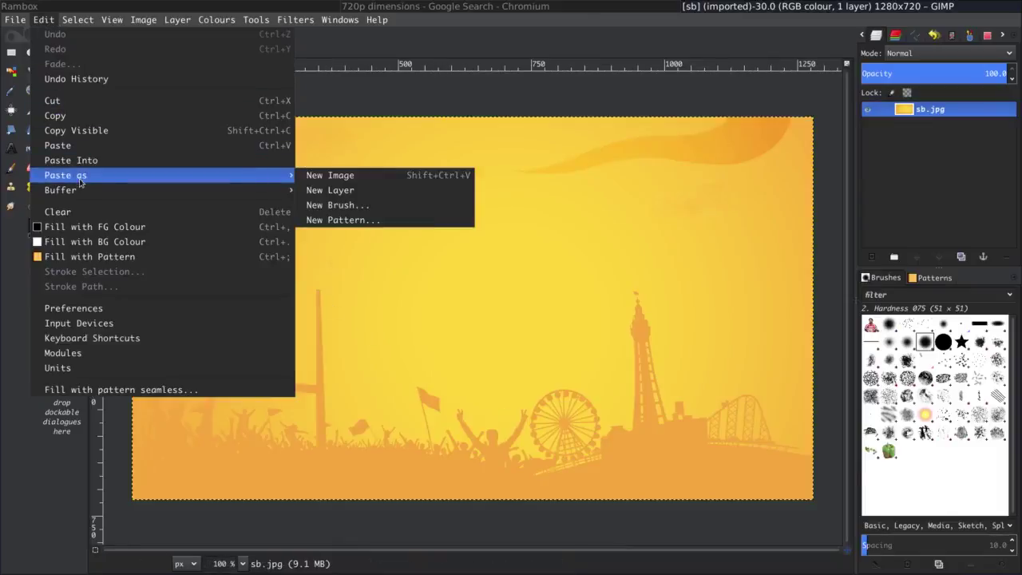
click(372, 194)
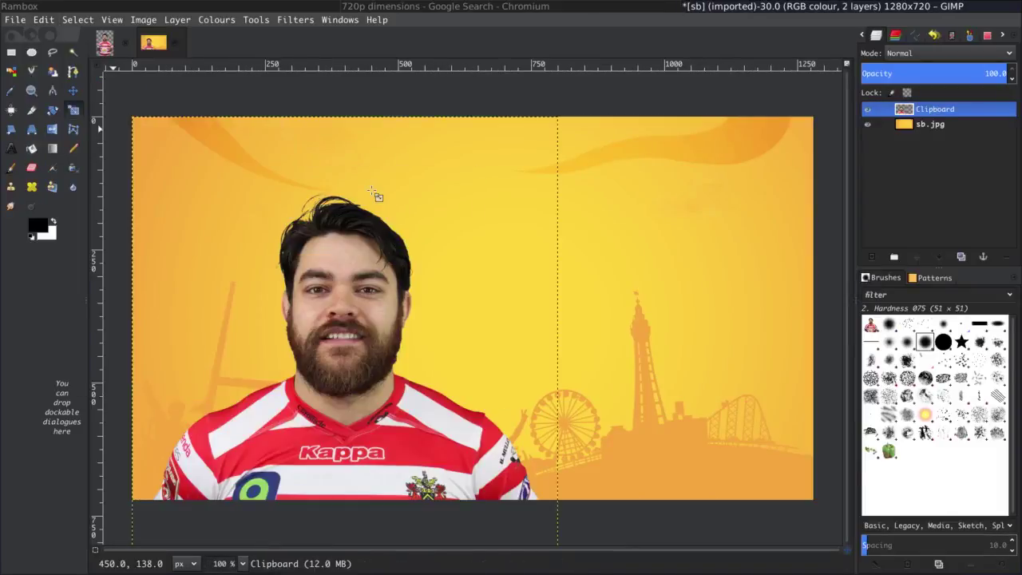
Step: Scale the pasted player layer down proportionally and move it to the image's right side, in front of the tower and Ferris wheel
click(74, 109)
click(249, 215)
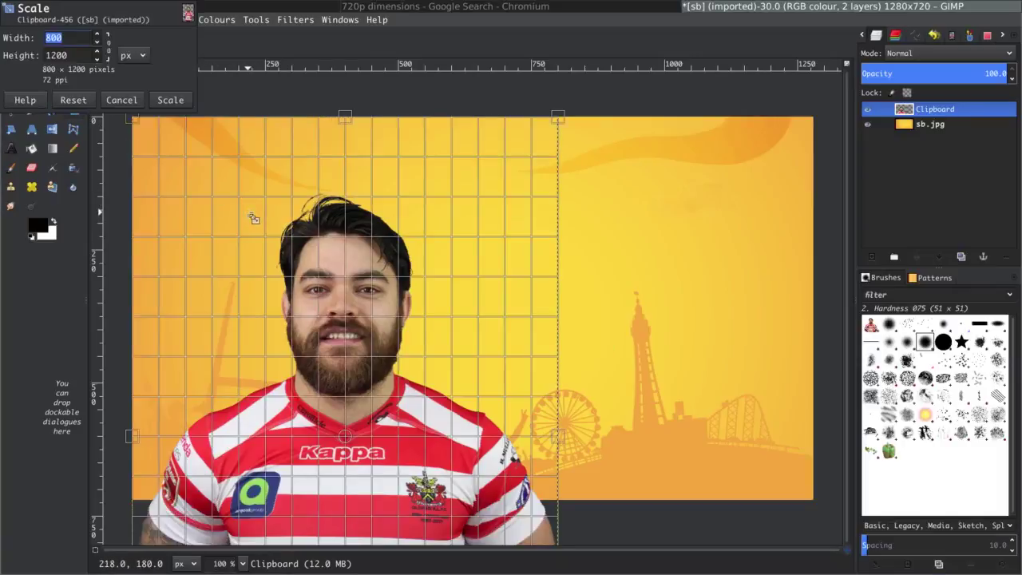
drag(151, 139, 333, 319)
key(Return)
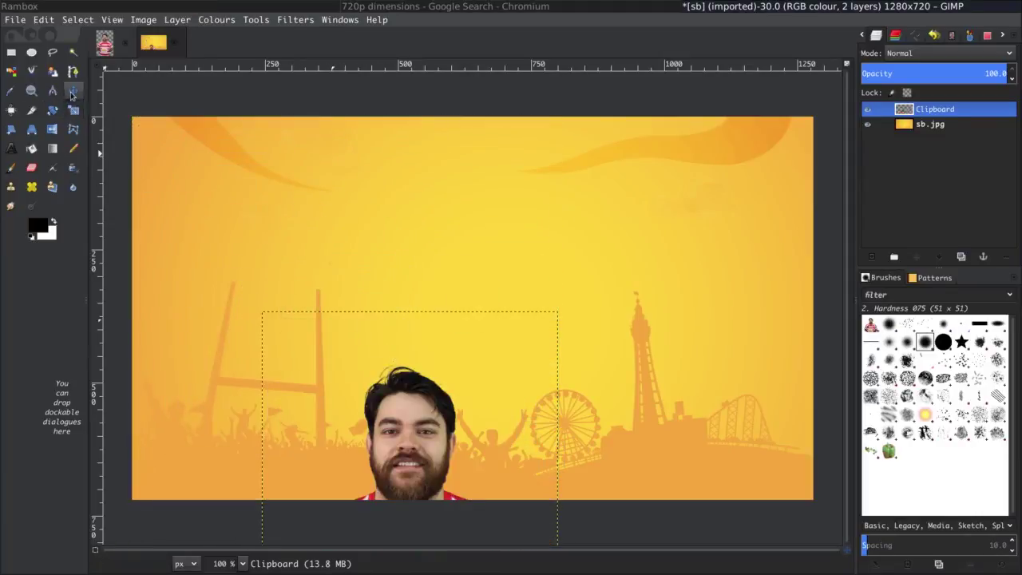
click(73, 90)
drag(436, 382, 632, 188)
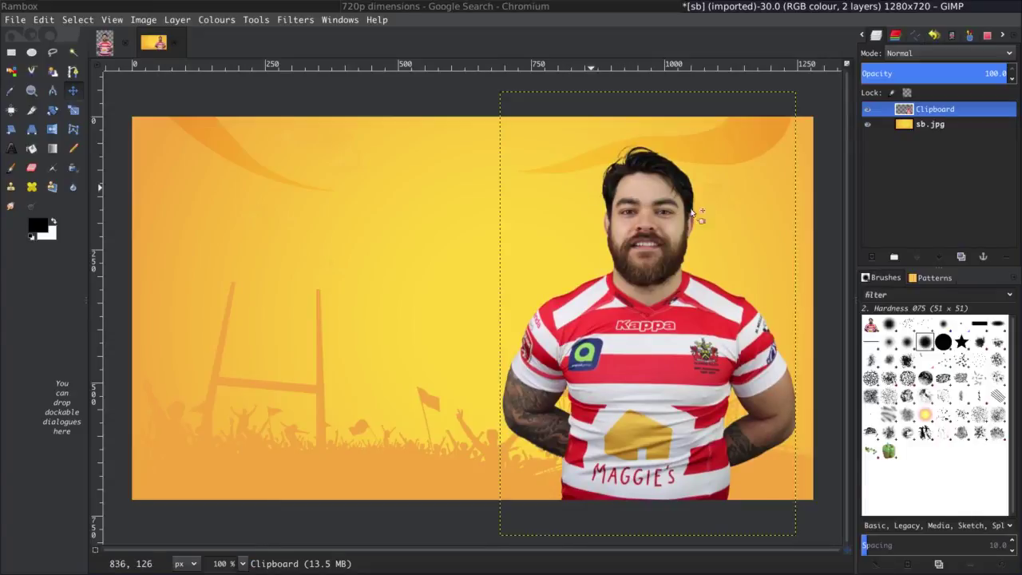
Step: Make the sb.jpg background layer the active layer
click(929, 127)
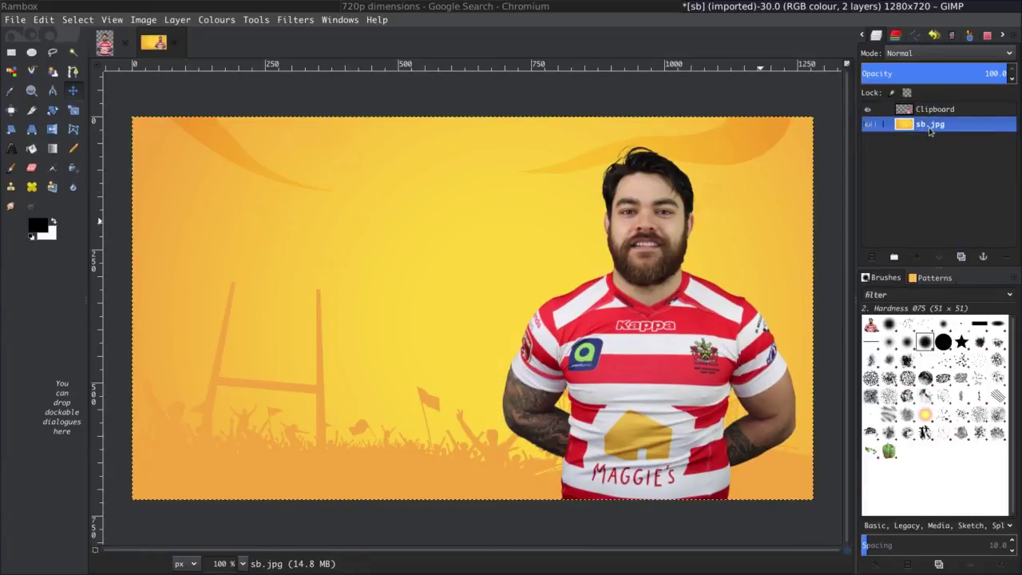
key(minus)
key(minus)
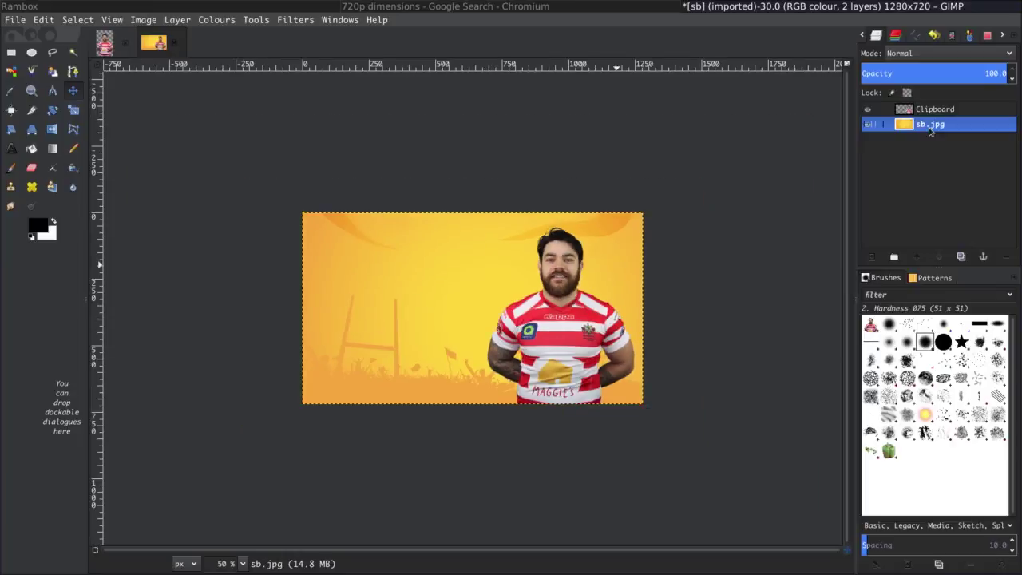